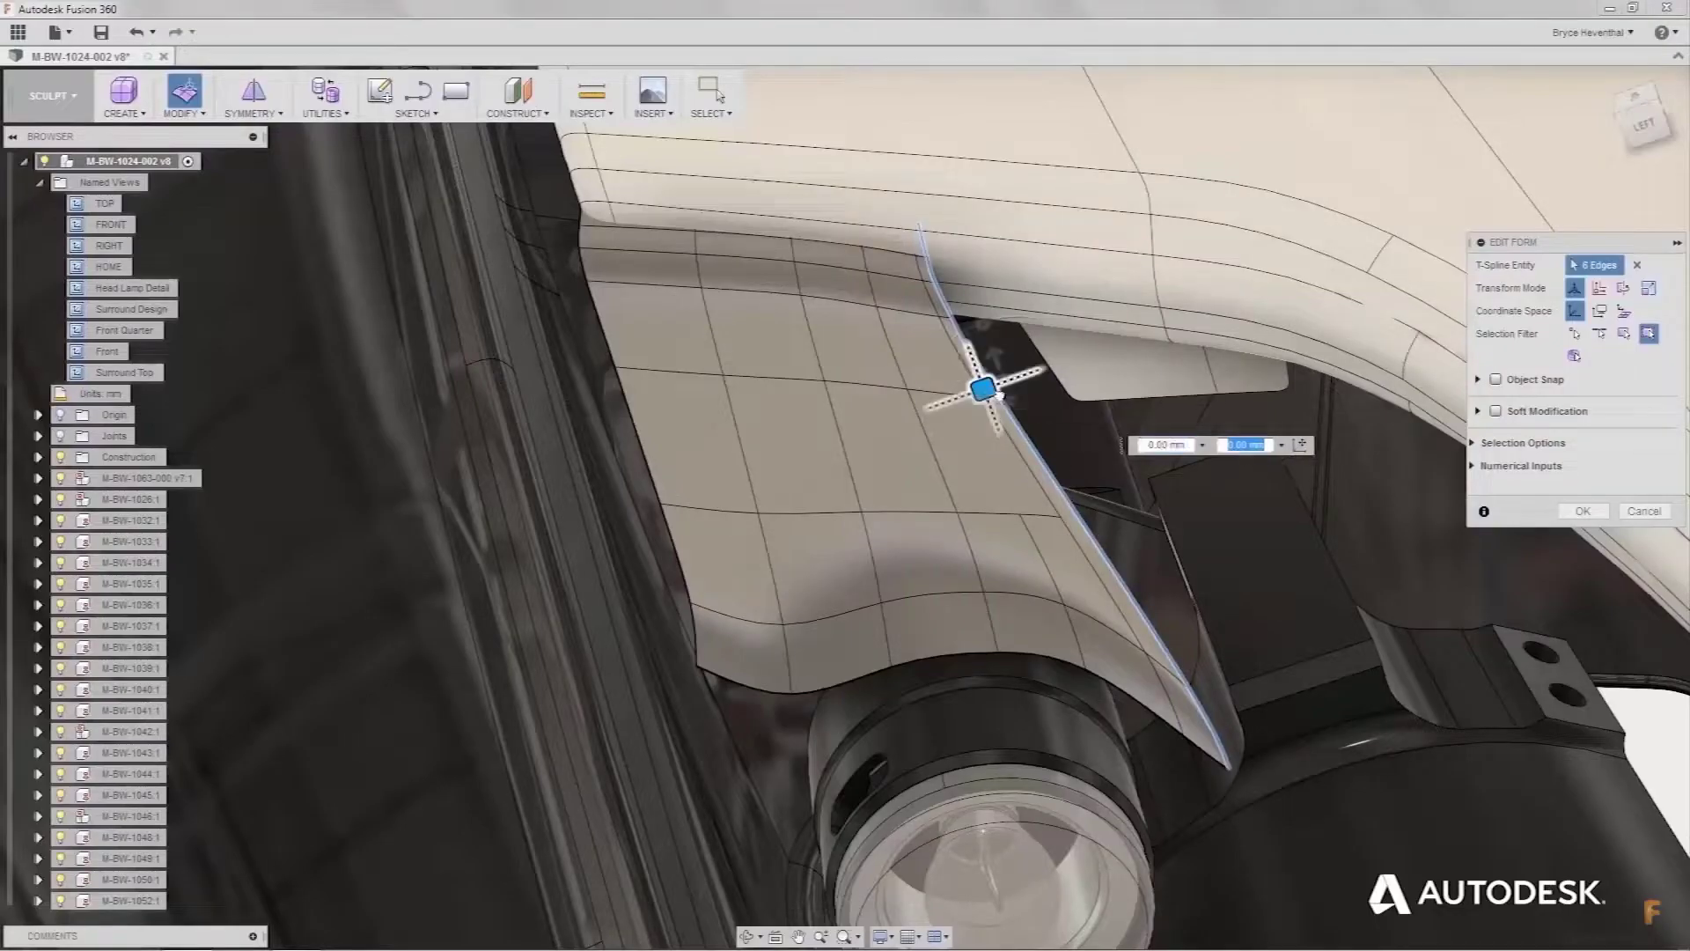
Pull the selected T-spline edges down and right, and dimension the sketch to 152.25.
{"action": "mouse_move", "coordinate": [999, 394]}
{"action": "left_mouse_down"}
{"action": "mouse_move", "coordinate": [1053, 423]}
{"action": "mouse_move", "coordinate": [1144, 402]}
{"action": "left_mouse_up"}
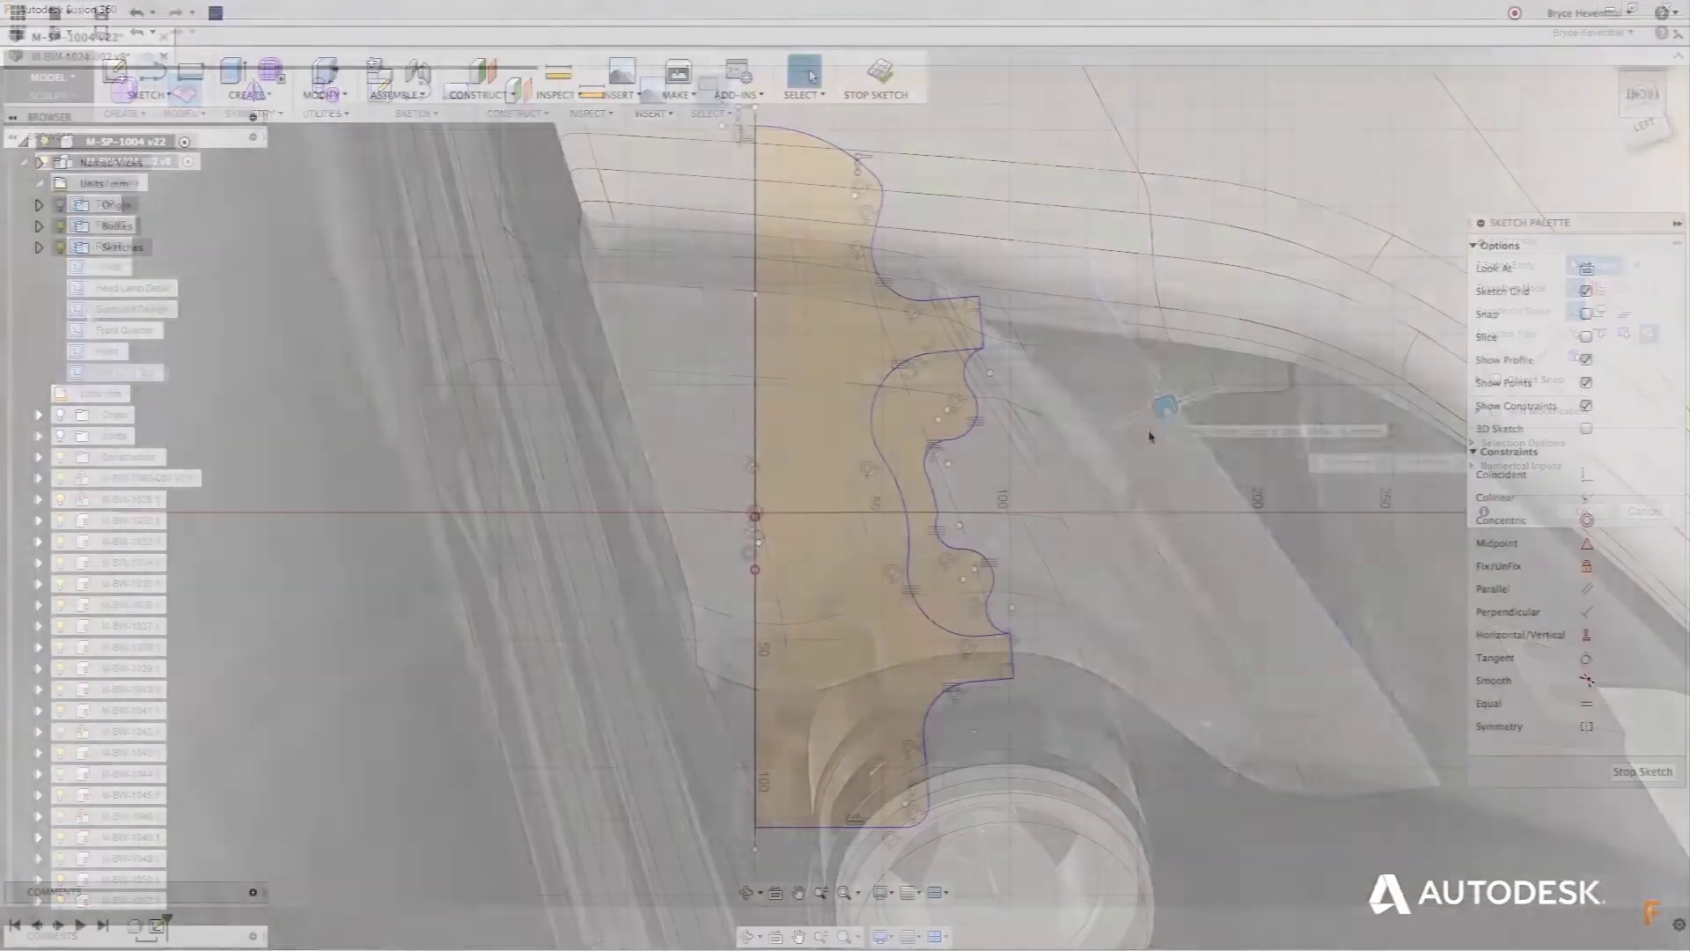
{"action": "right_click", "coordinate": [1152, 480]}
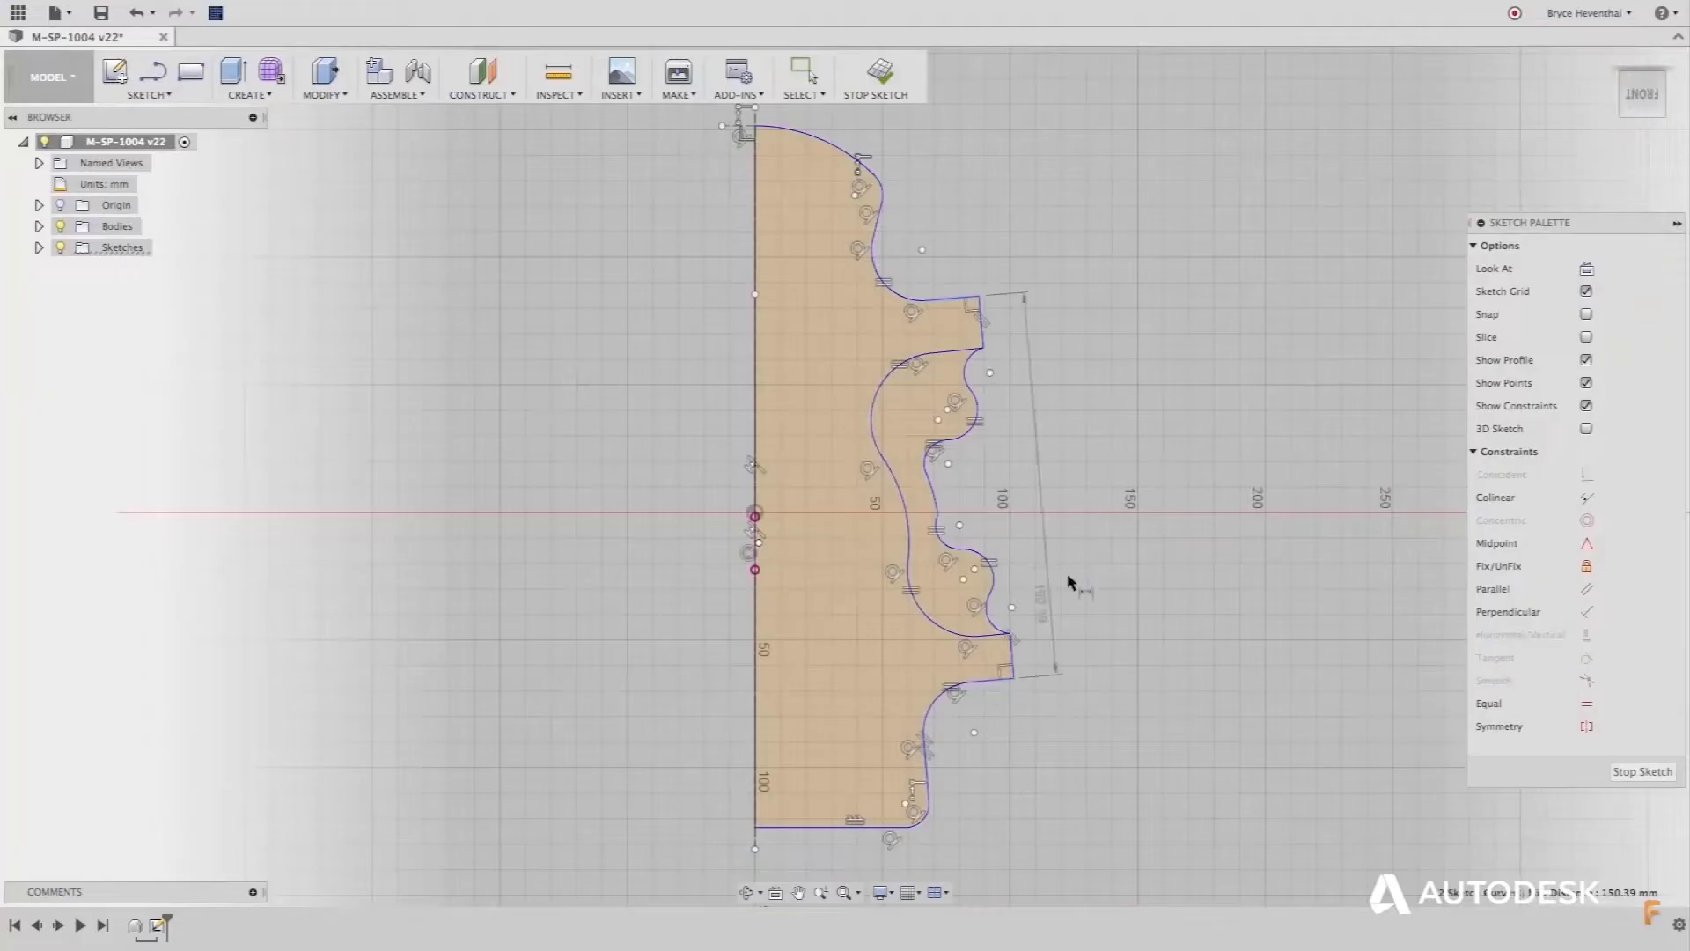
{"action": "key", "text": "Return"}
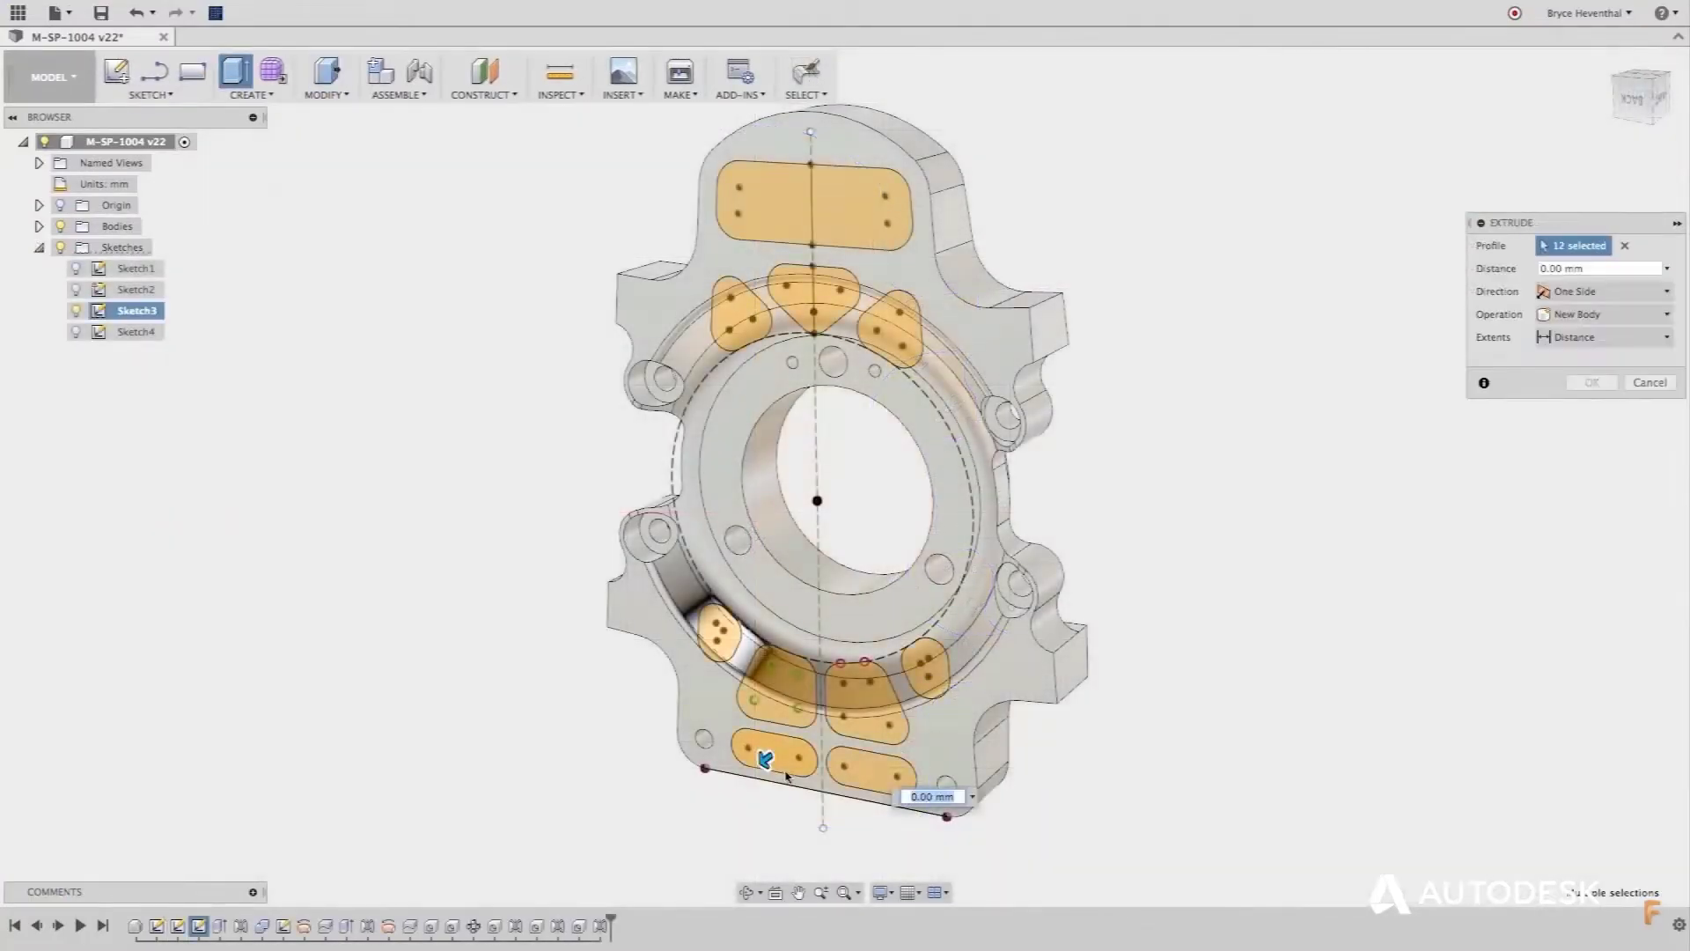
Extrude-cut the twelve pocket profiles through the whole plate, then thread the hole.
{"action": "left_click_drag", "start_coordinate": [786, 775], "coordinate": [831, 729]}
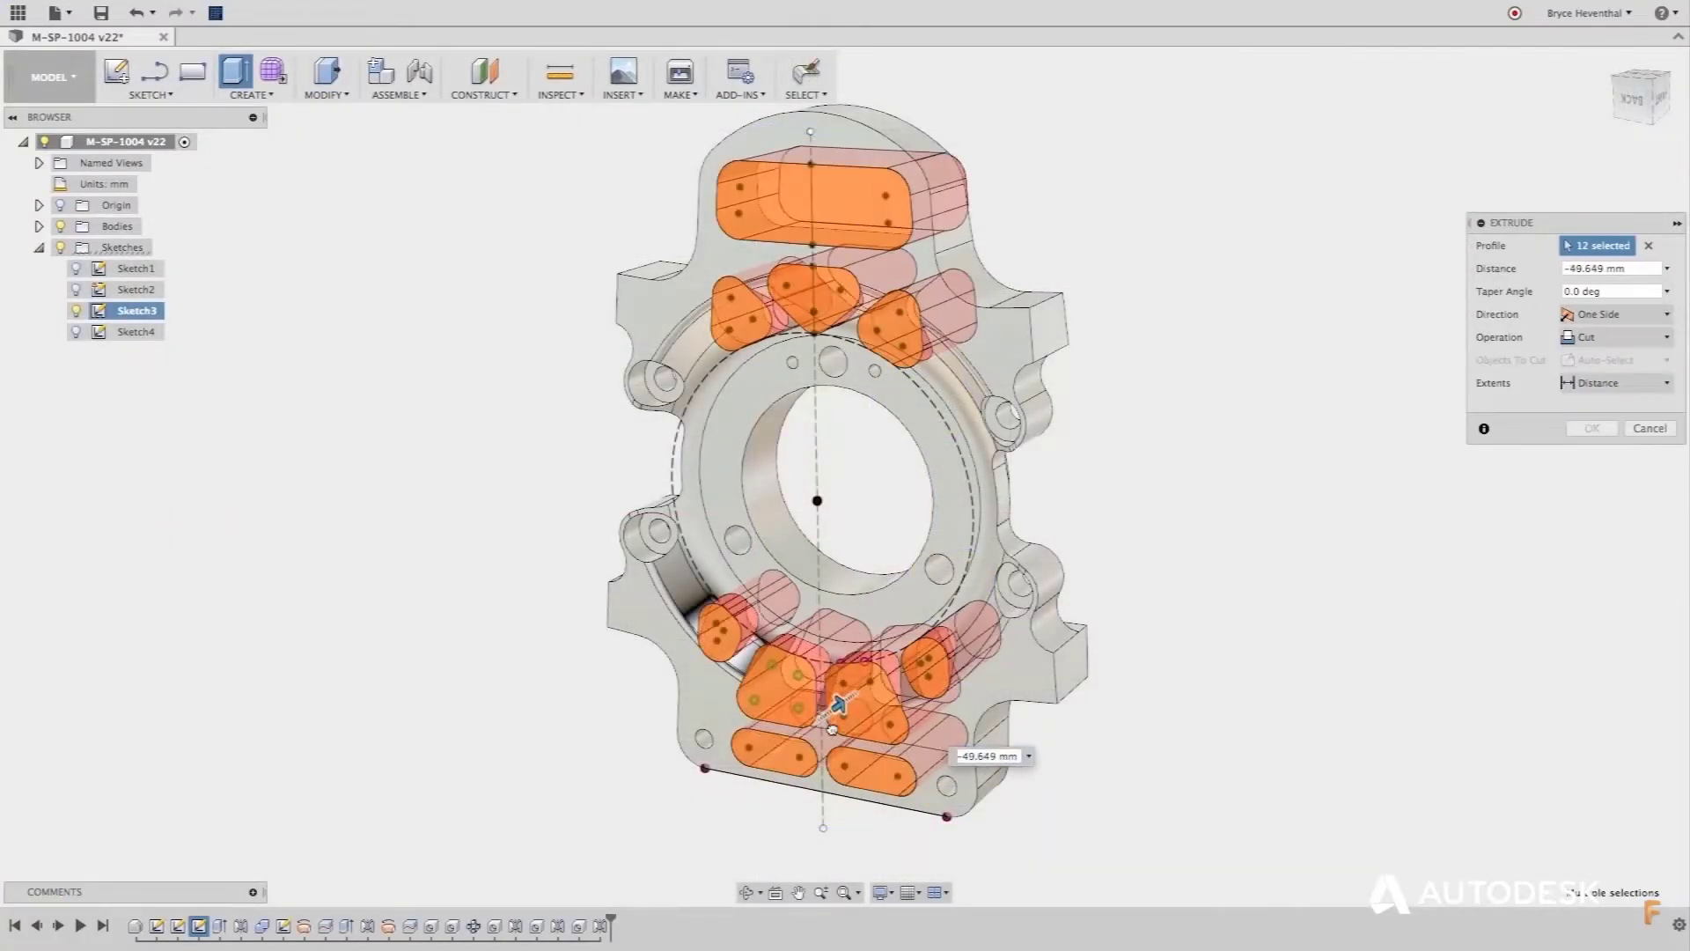
{"action": "left_click", "coordinate": [1588, 442]}
{"action": "left_click", "coordinate": [1590, 449]}
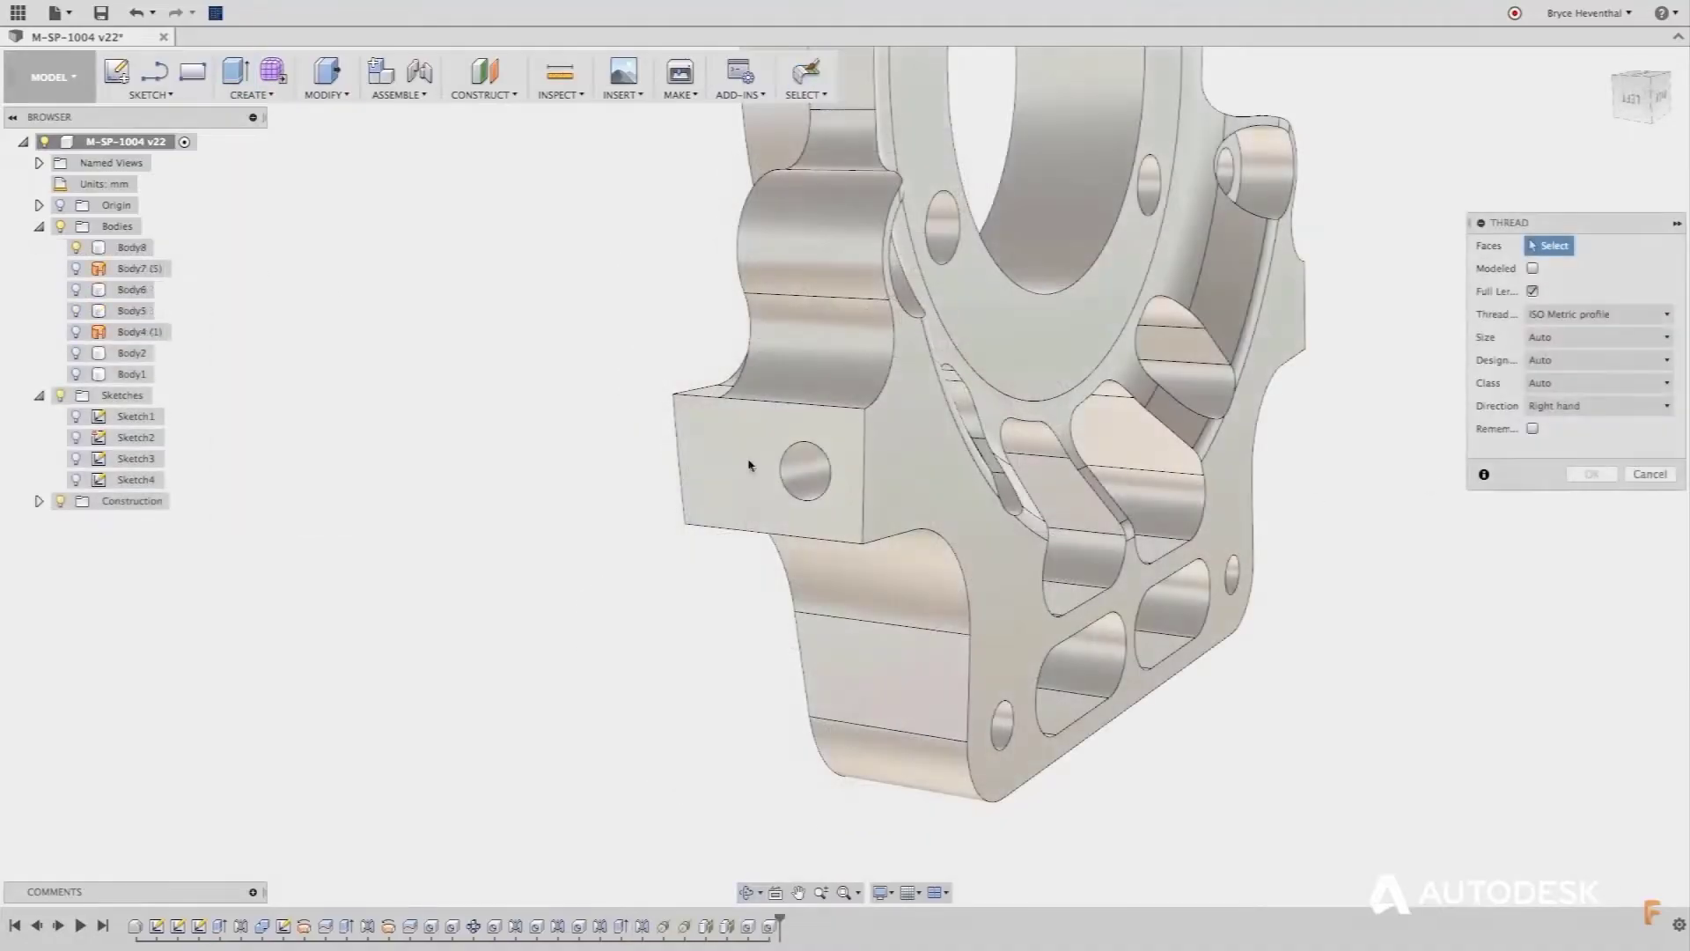
{"action": "left_click", "coordinate": [801, 475]}
{"action": "left_click", "coordinate": [1590, 476]}
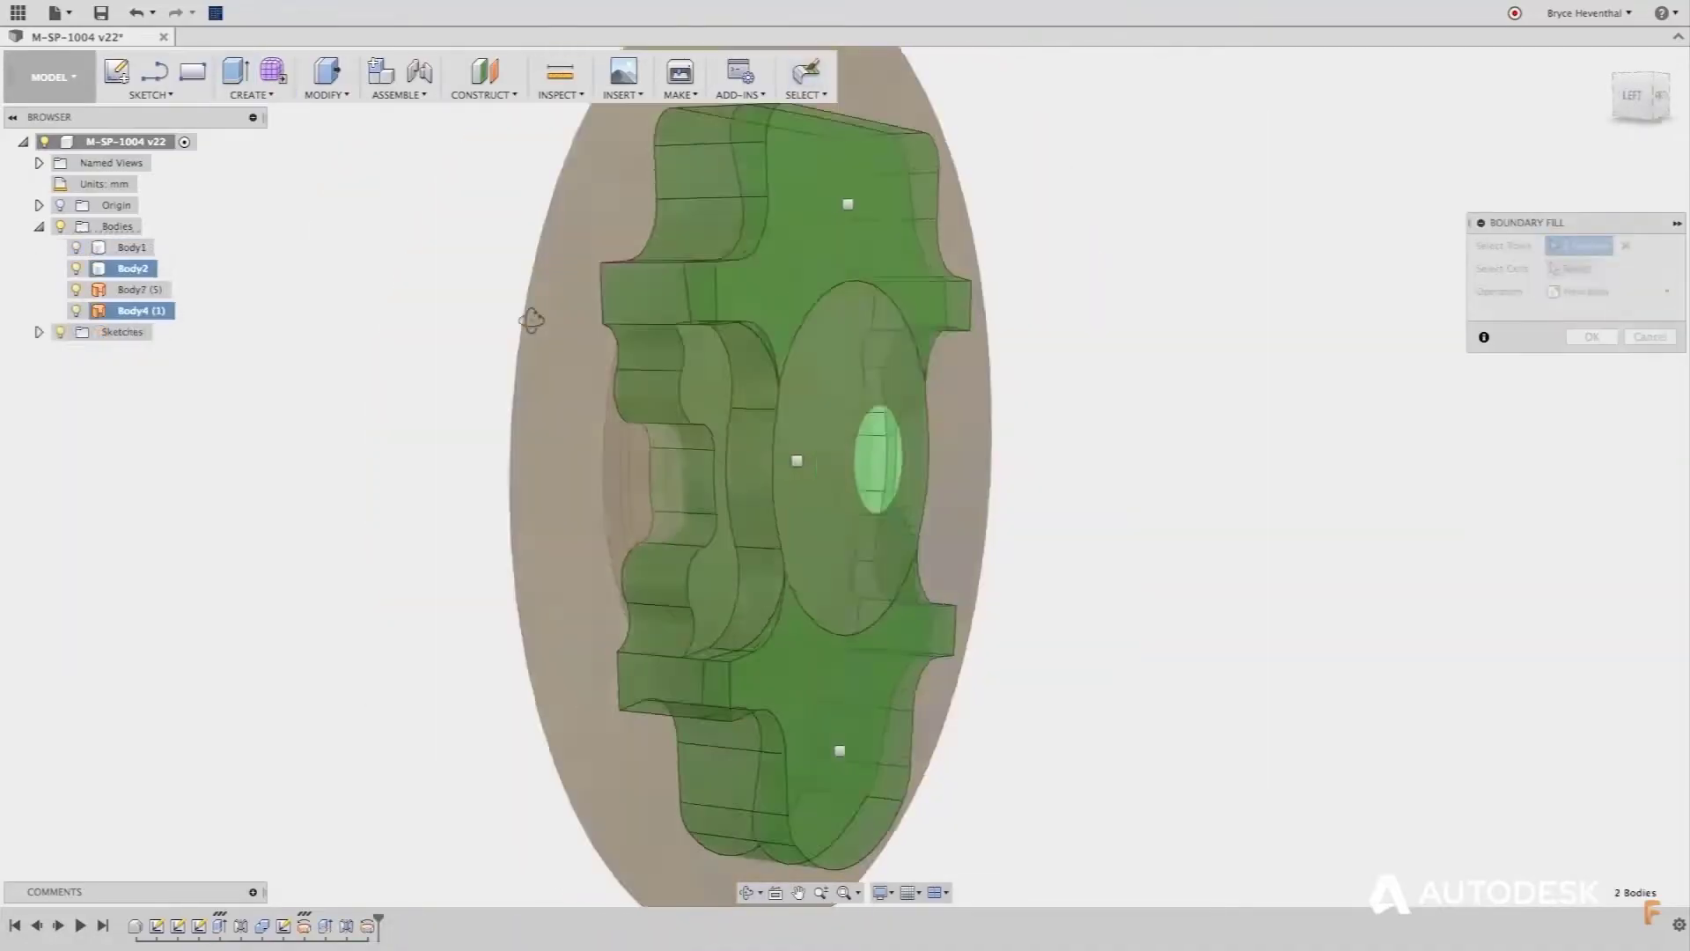
Boundary-fill the part with a Cut operation and hide Body4 to reveal the result.
{"action": "left_click", "coordinate": [1610, 291]}
{"action": "left_click", "coordinate": [1575, 310]}
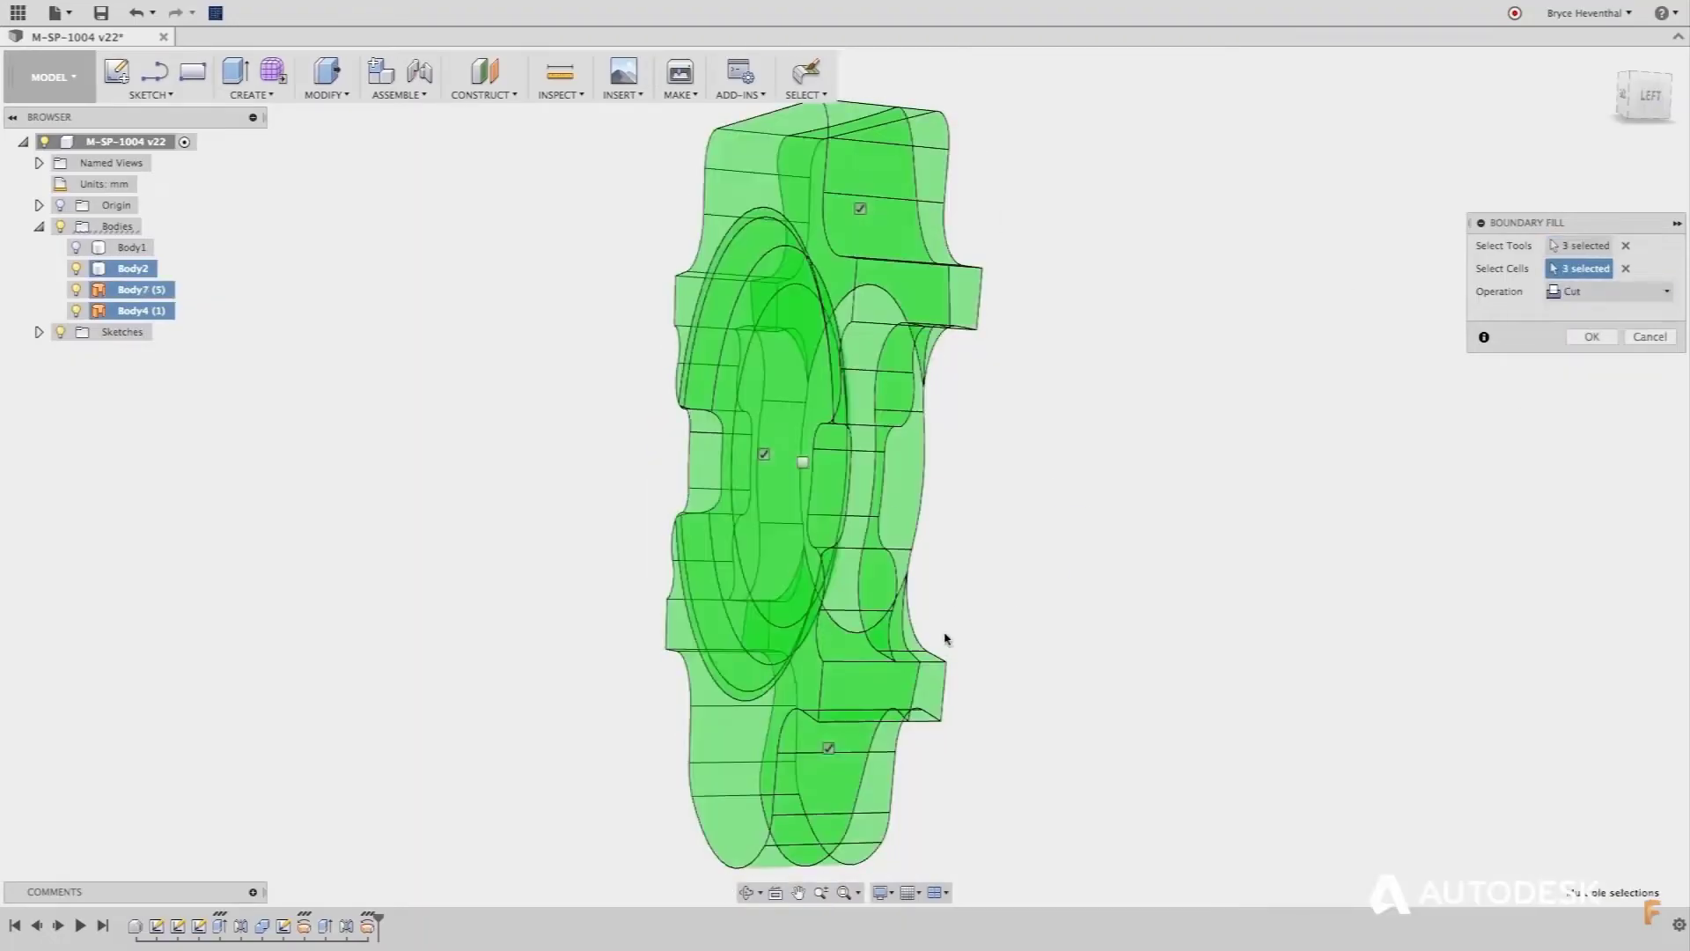
{"action": "key", "text": "Return"}
{"action": "left_click", "coordinate": [76, 311]}
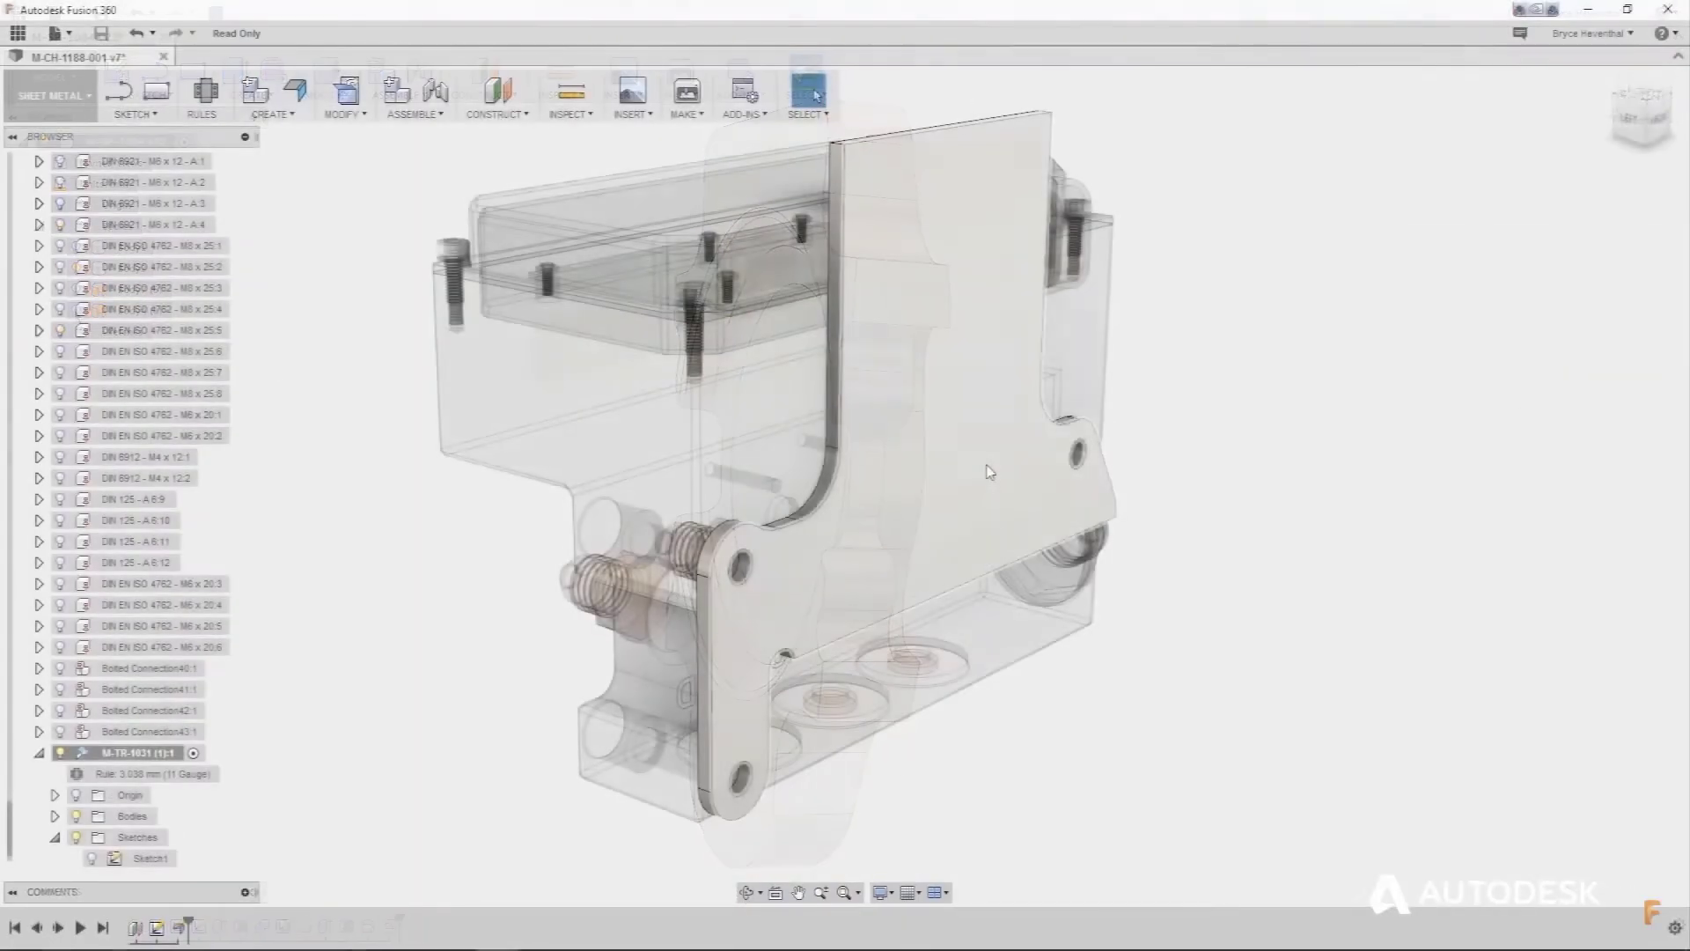
Add a flange on the plate's edge, adjusting its bend angle and height.
{"action": "left_click", "coordinate": [980, 577]}
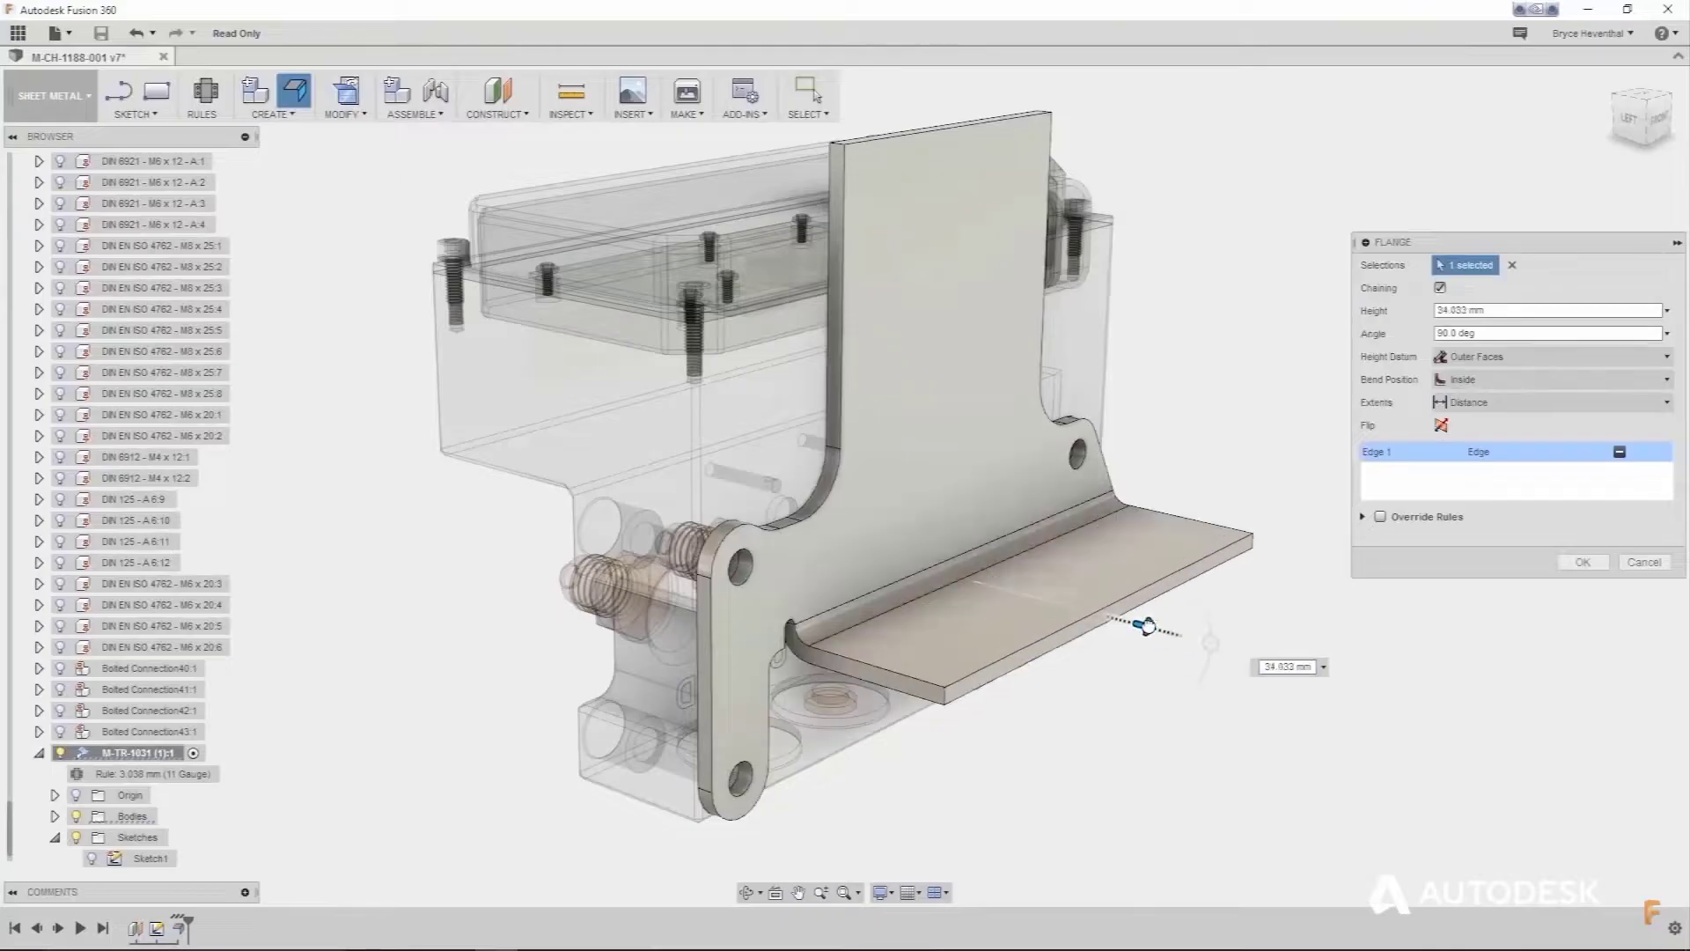
{"action": "left_click_drag", "start_coordinate": [1242, 649], "coordinate": [1061, 796]}
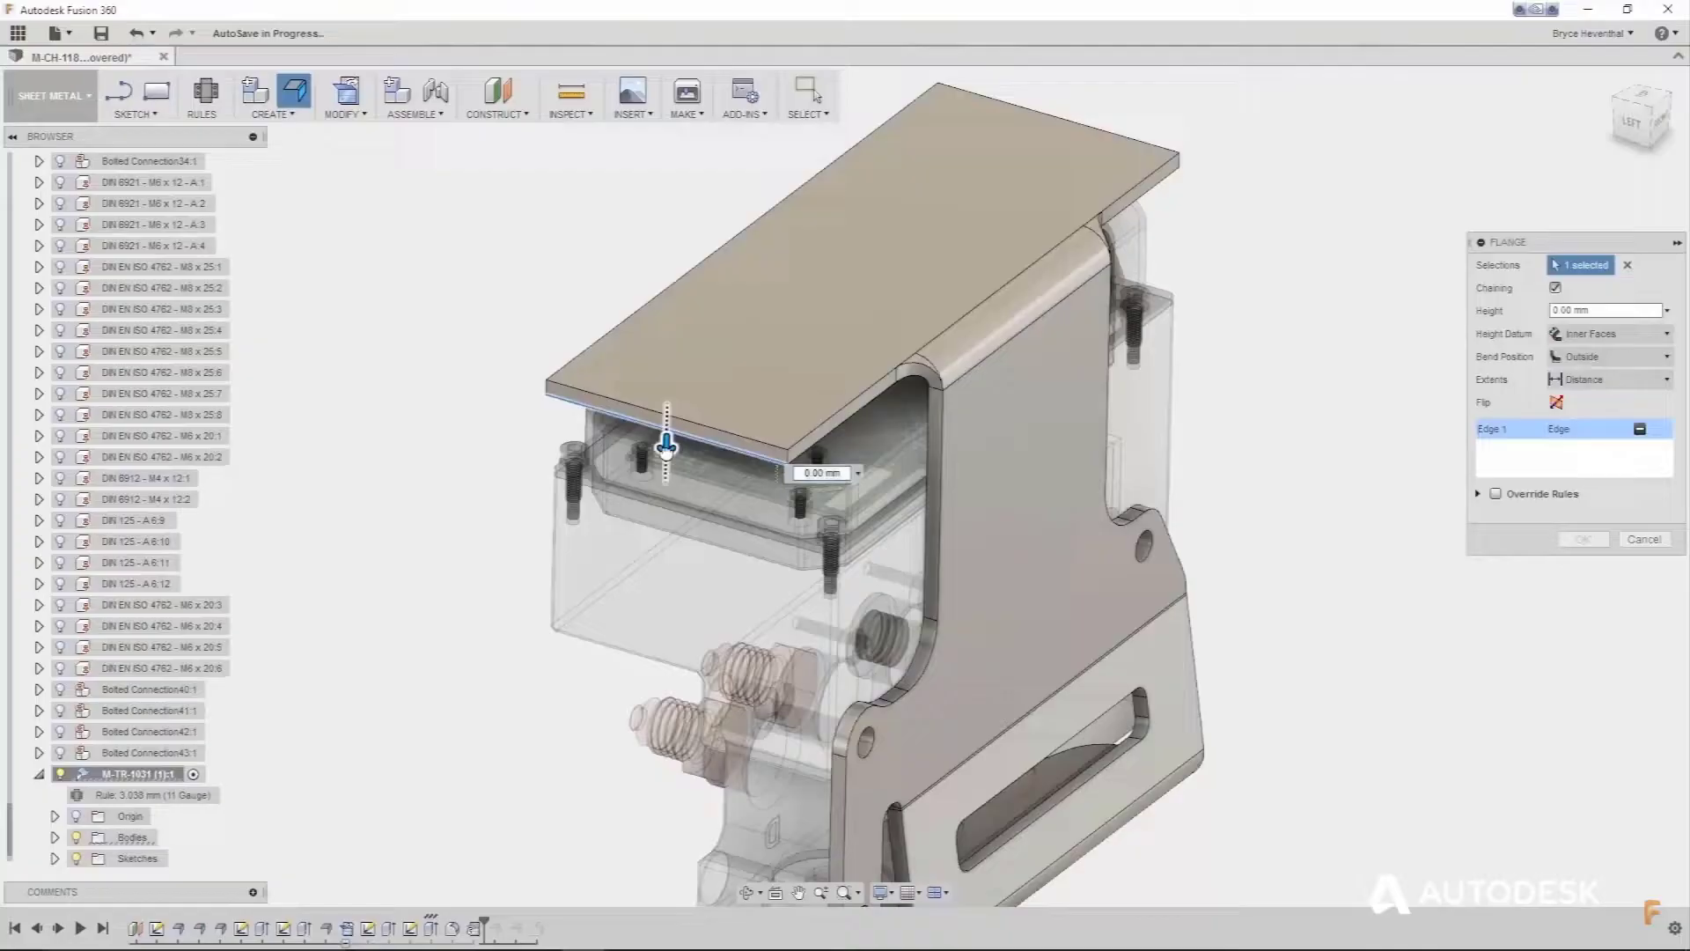
{"action": "left_click_drag", "start_coordinate": [667, 444], "coordinate": [660, 585]}
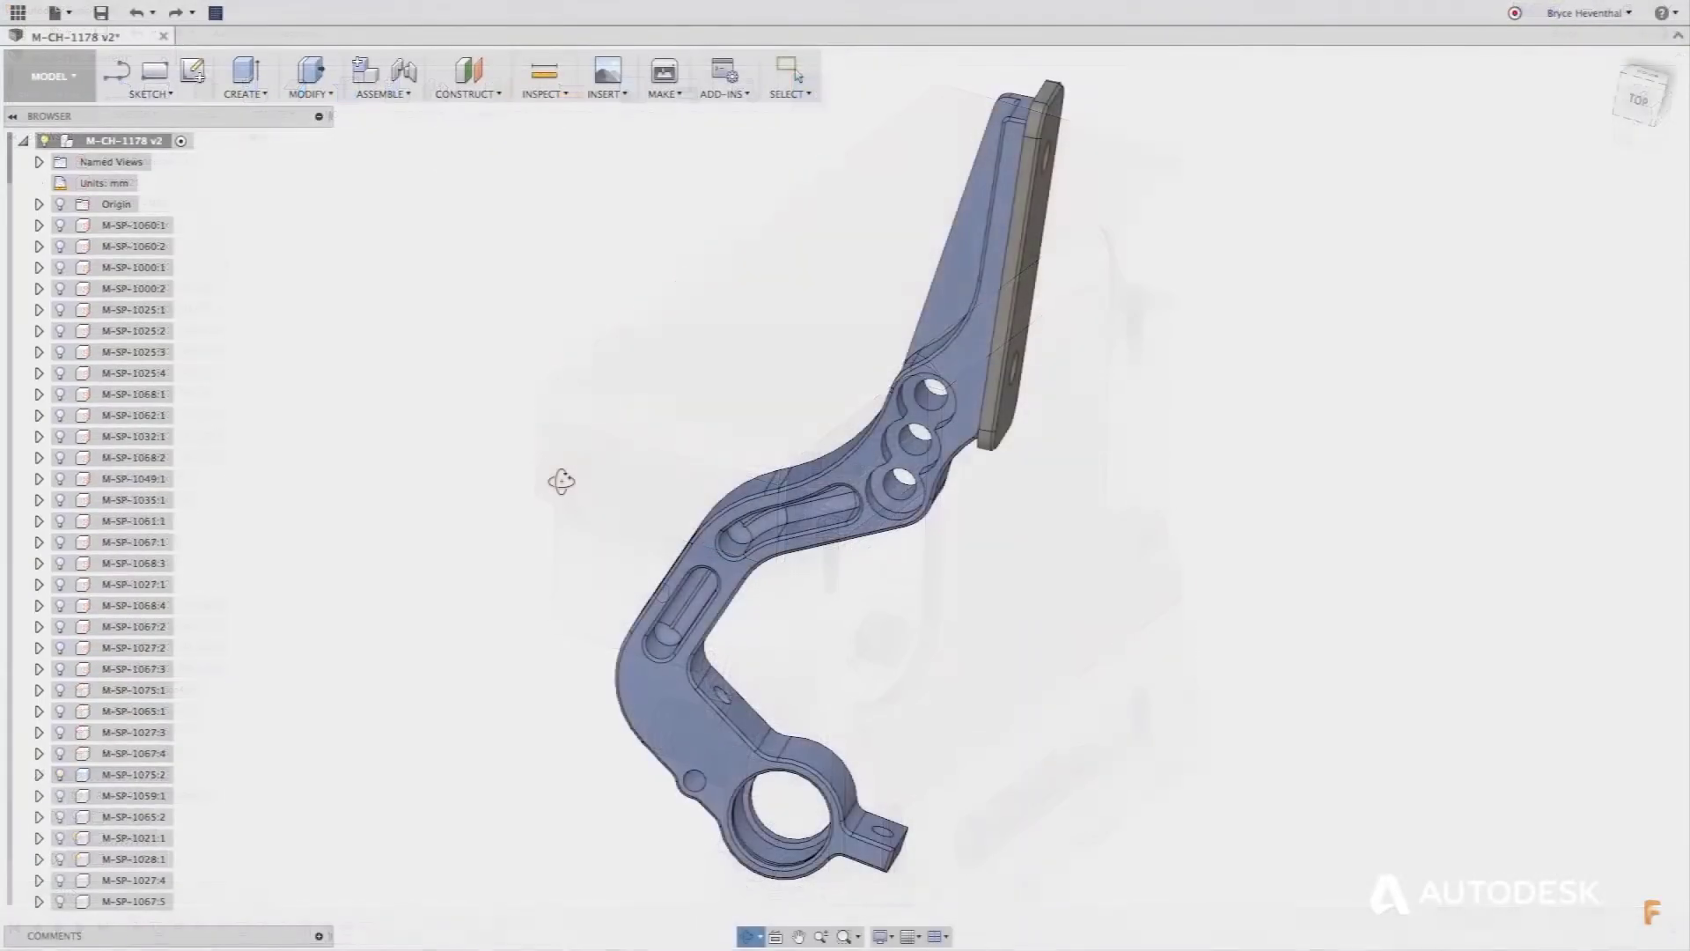
Move the blue bracket's face 5.113 mm along Y.
{"action": "middle_click_drag", "start_coordinate": [561, 480], "coordinate": [557, 555], "text": "shift"}
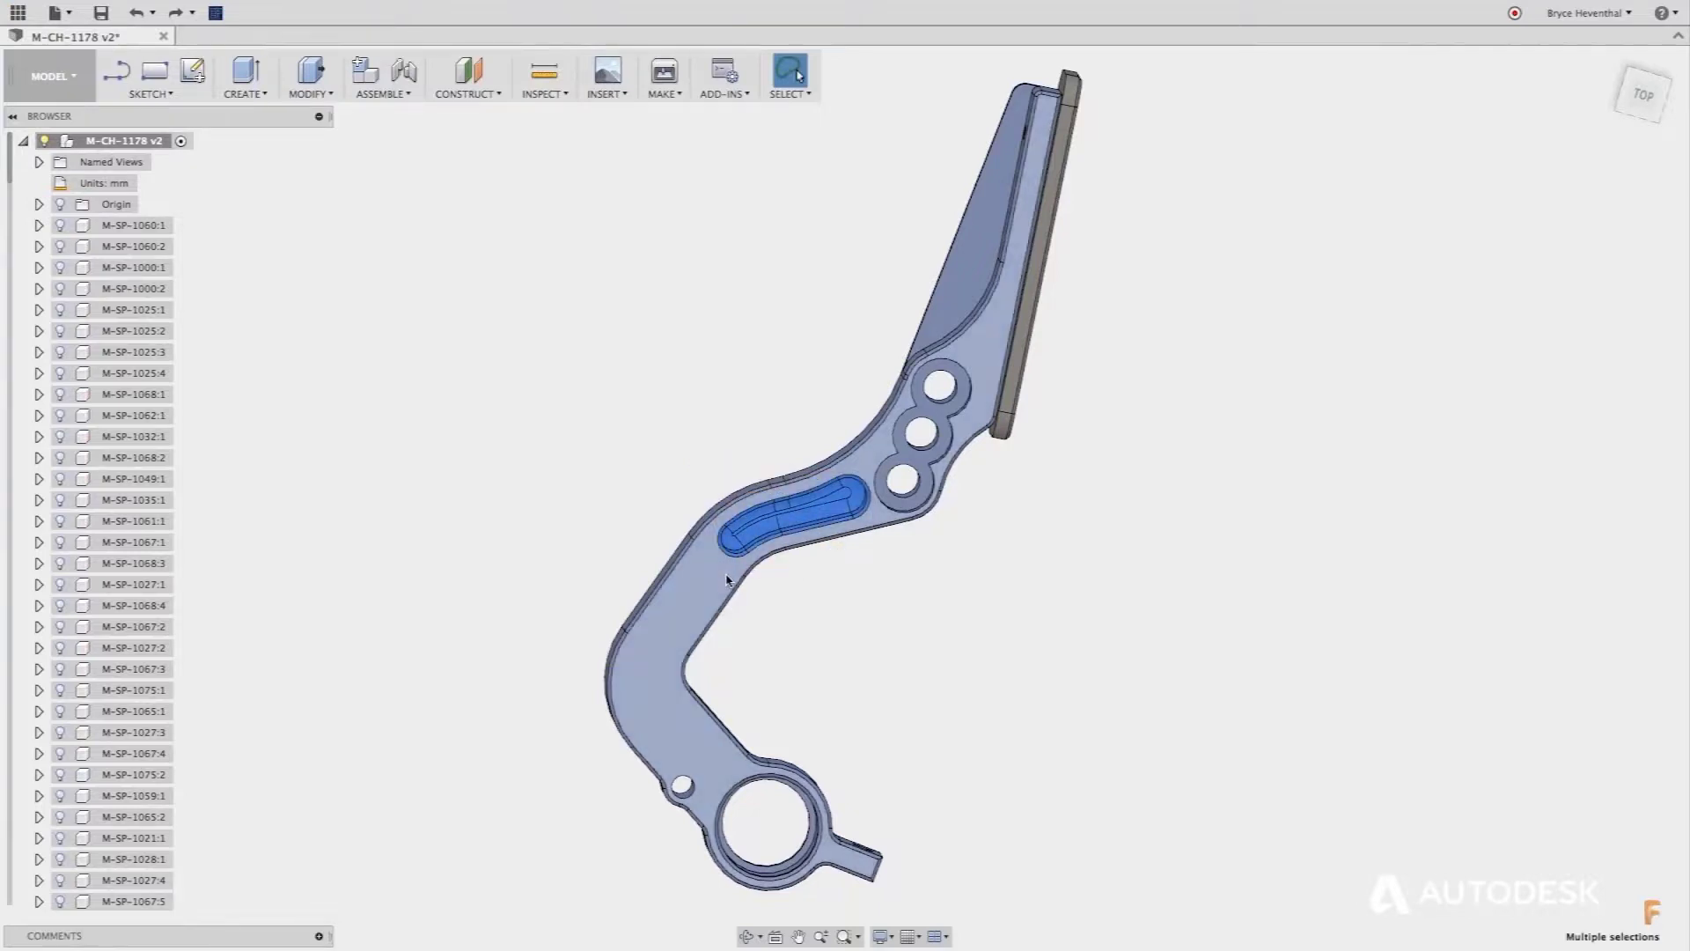
{"action": "middle_click_drag", "start_coordinate": [763, 444], "coordinate": [710, 475], "text": "shift"}
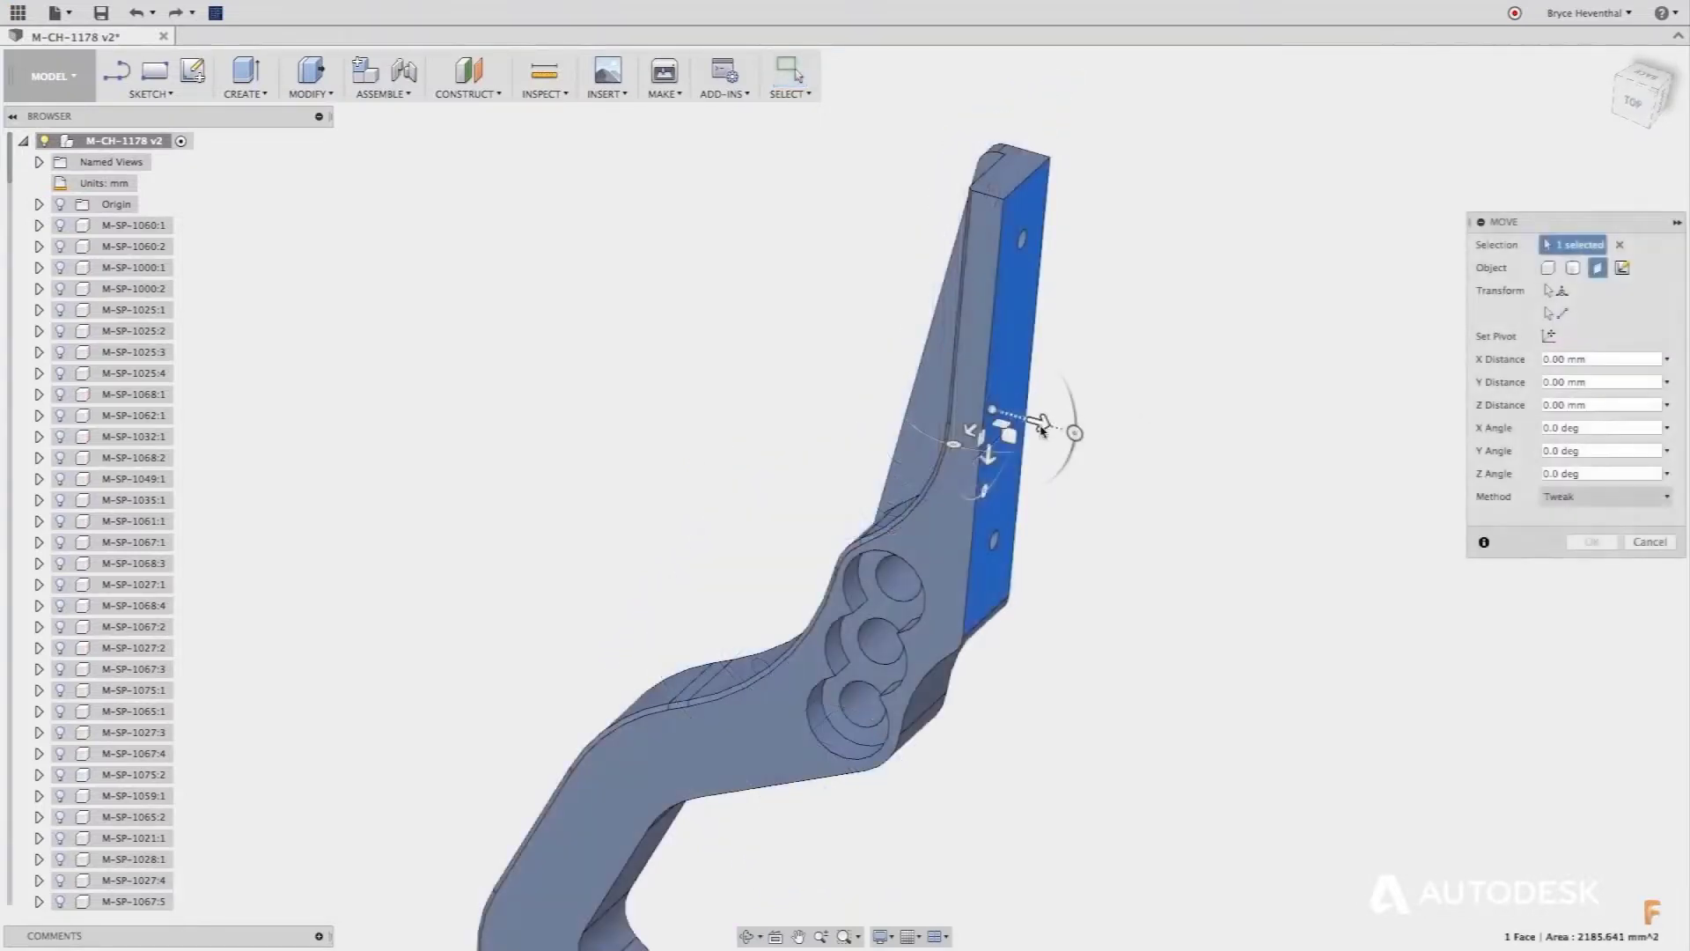
{"action": "left_click_drag", "start_coordinate": [1060, 426], "coordinate": [1074, 441]}
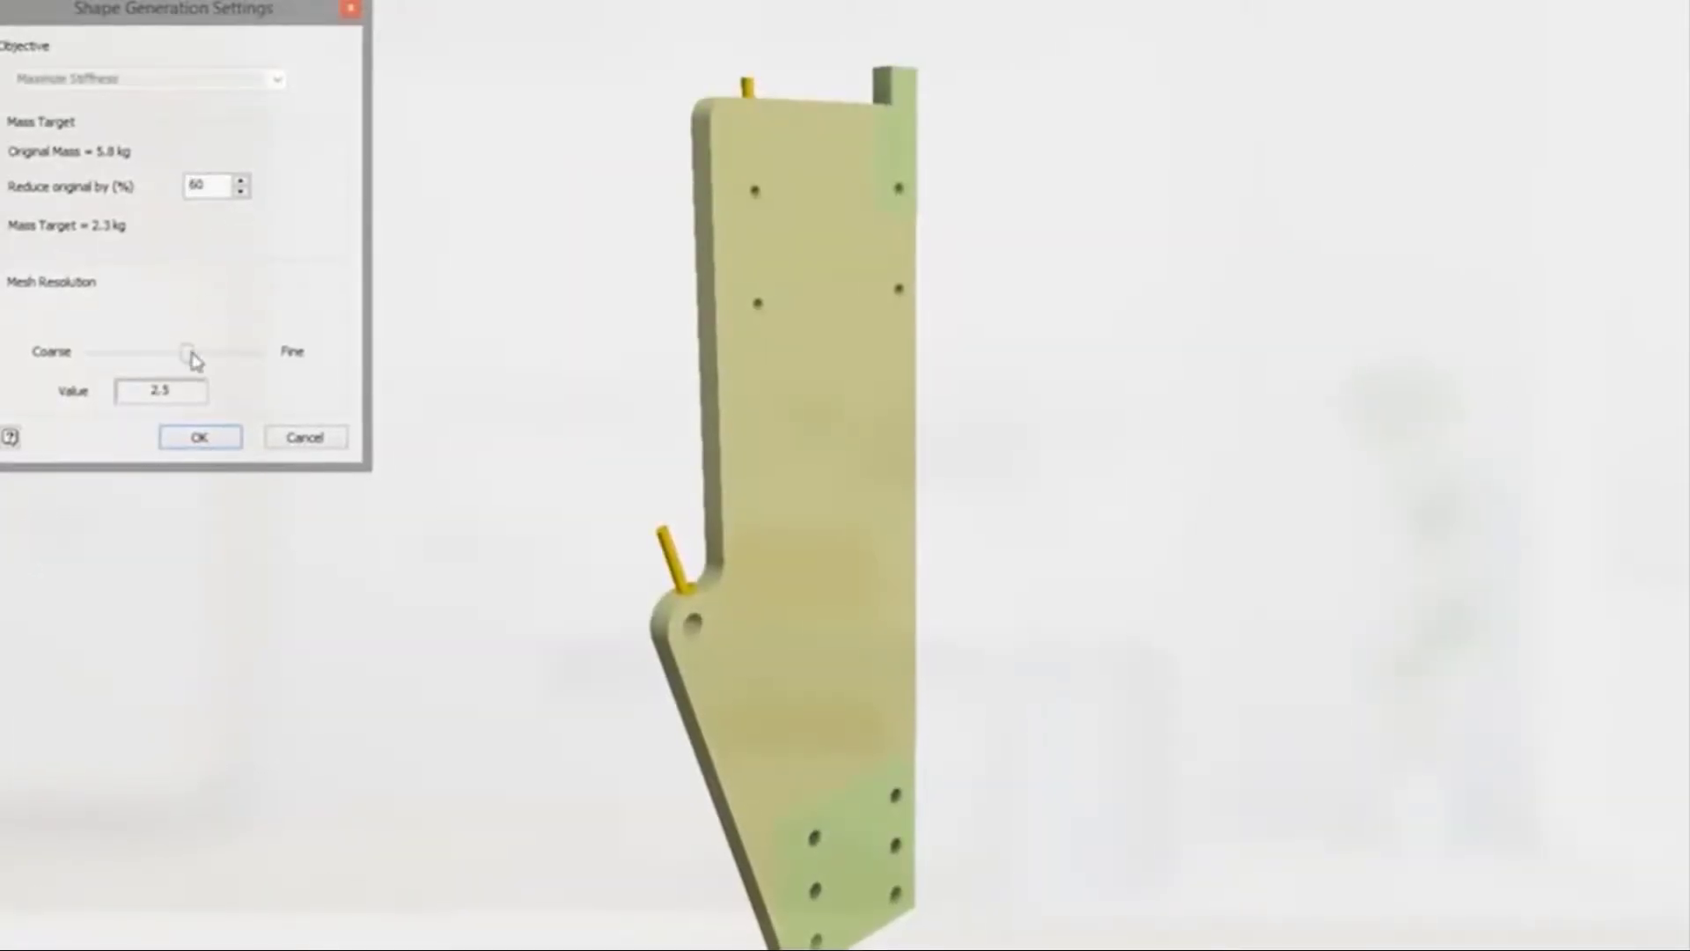
Accept the Shape Generation Settings to begin generating the lightweight part.
{"action": "left_click", "coordinate": [203, 439]}
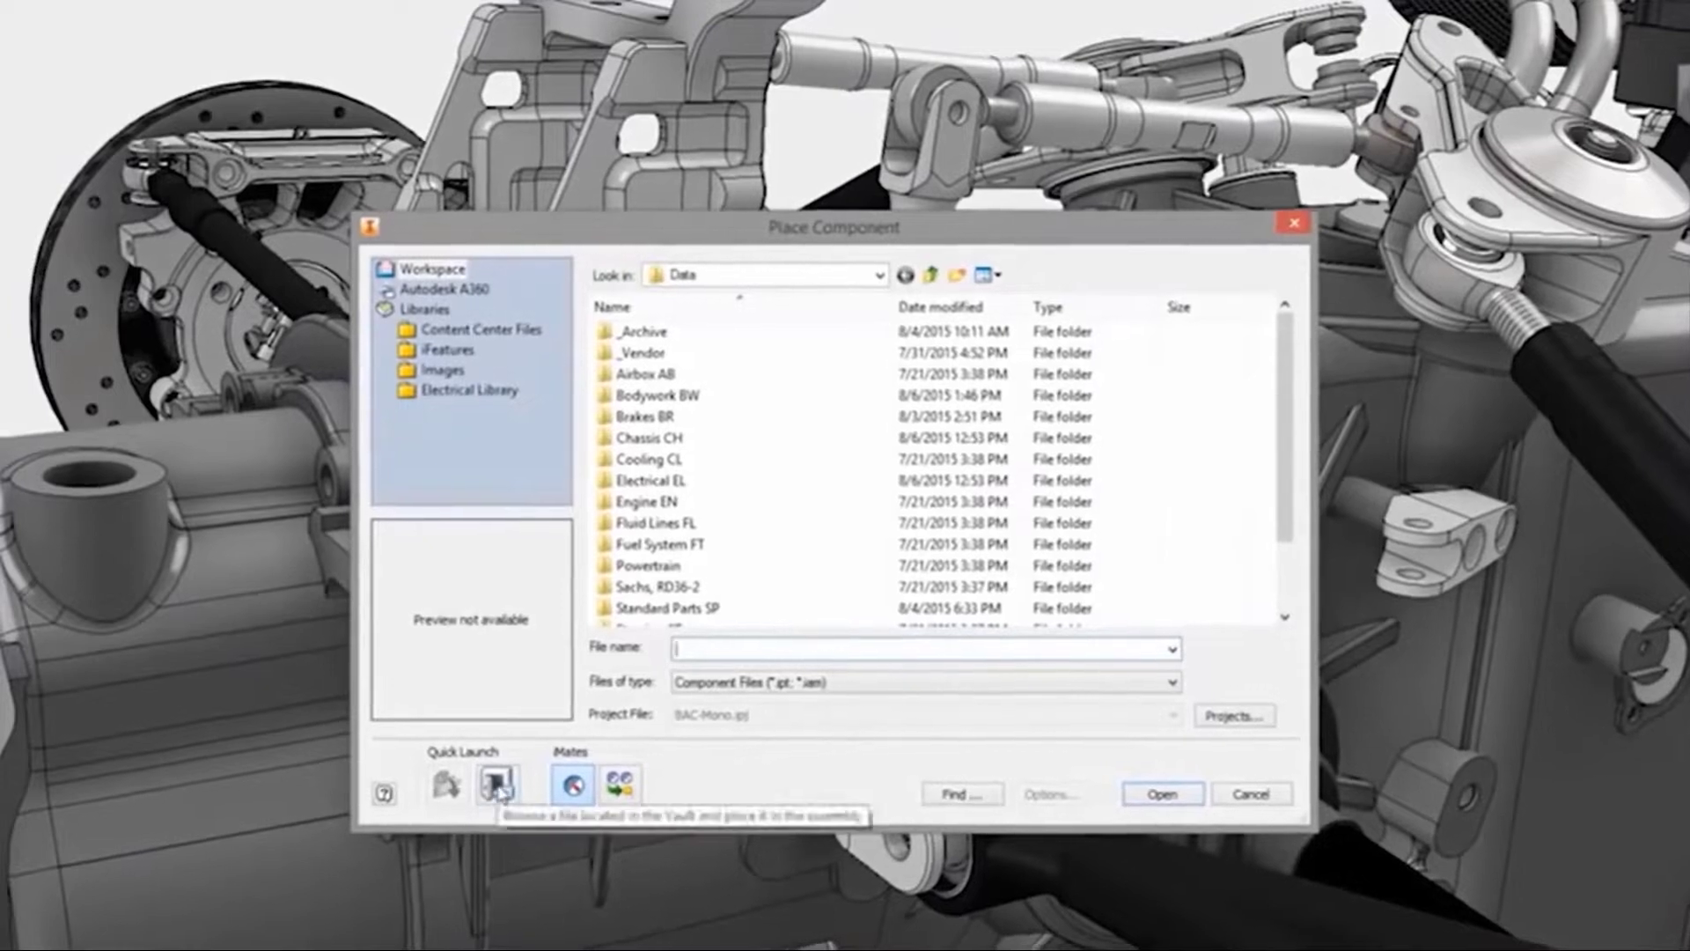
Search the Vault by Description for 'selector' and place the M-TR-1055.iam assembly.
{"action": "left_click", "coordinate": [497, 795]}
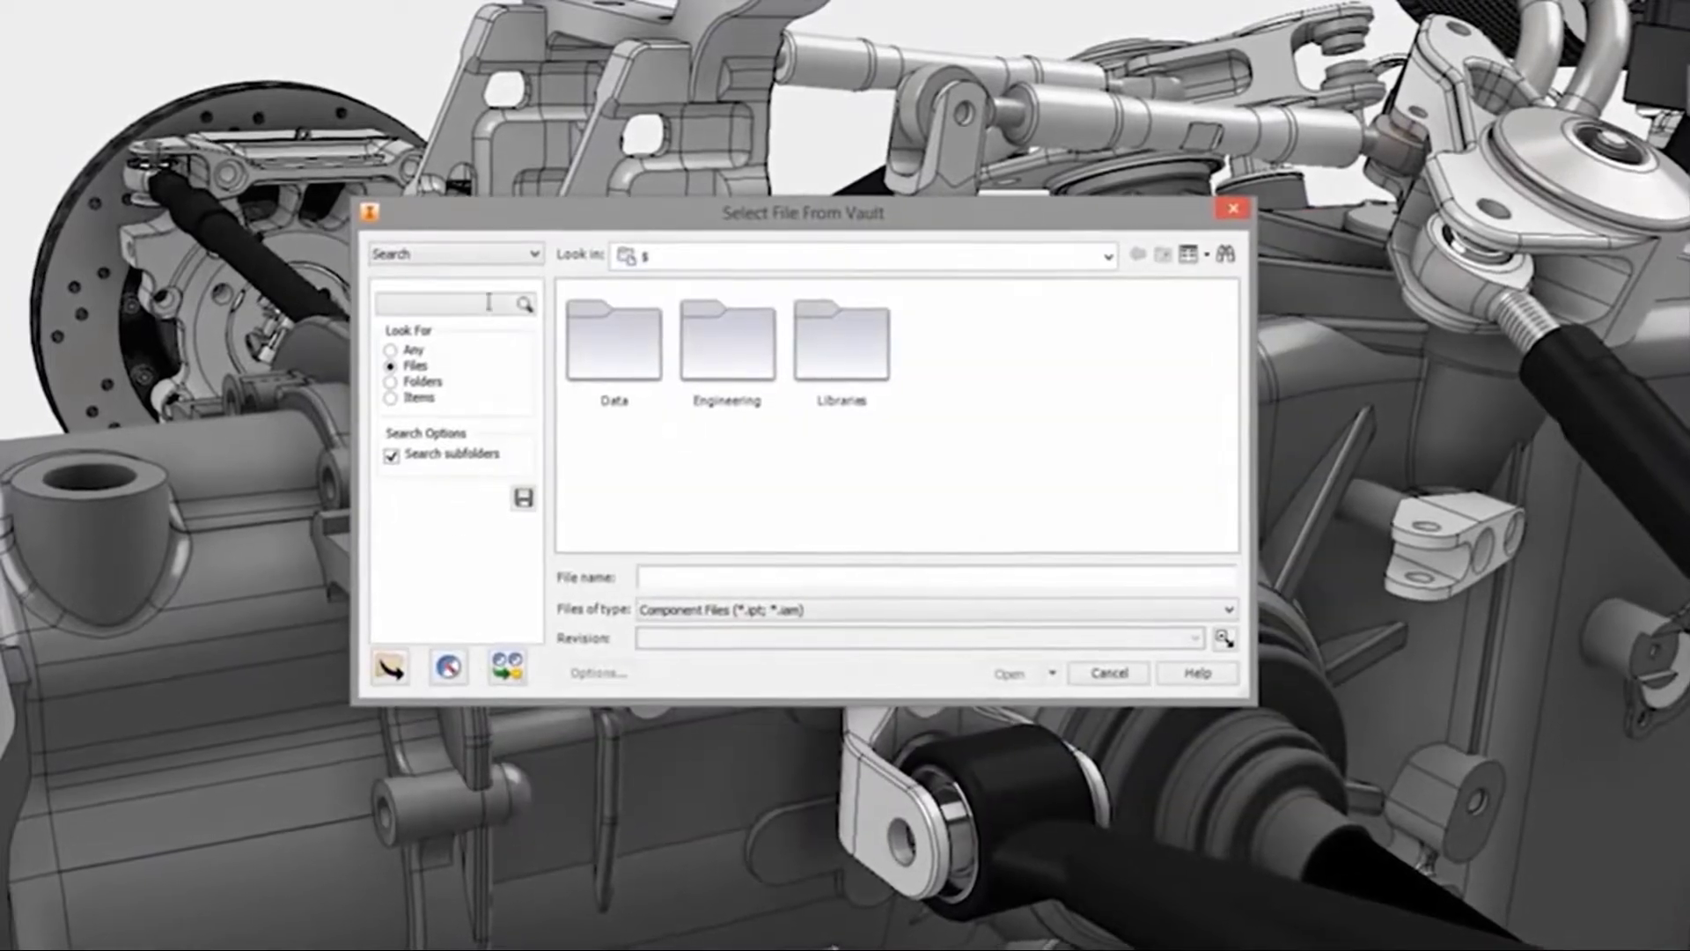
{"action": "left_click", "coordinate": [475, 304]}
{"action": "scroll", "coordinate": [466, 528], "scroll_direction": "down", "scroll_amount": 5}
{"action": "type", "text": "selector"}
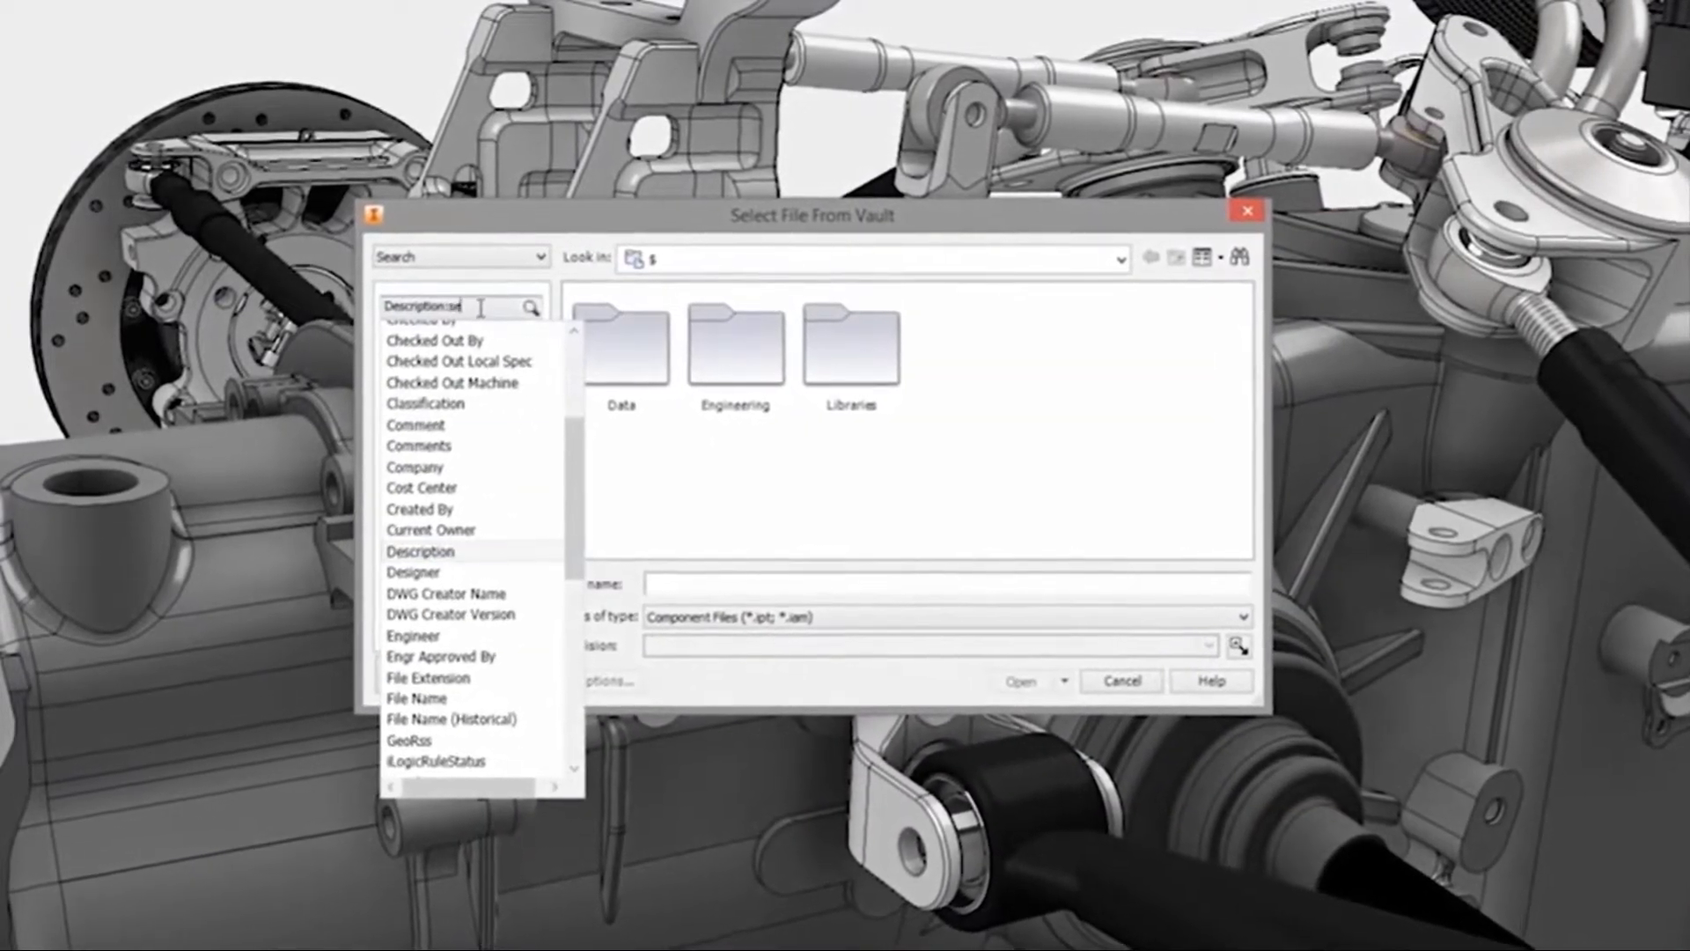
{"action": "key", "text": "Return"}
{"action": "left_click", "coordinate": [622, 370]}
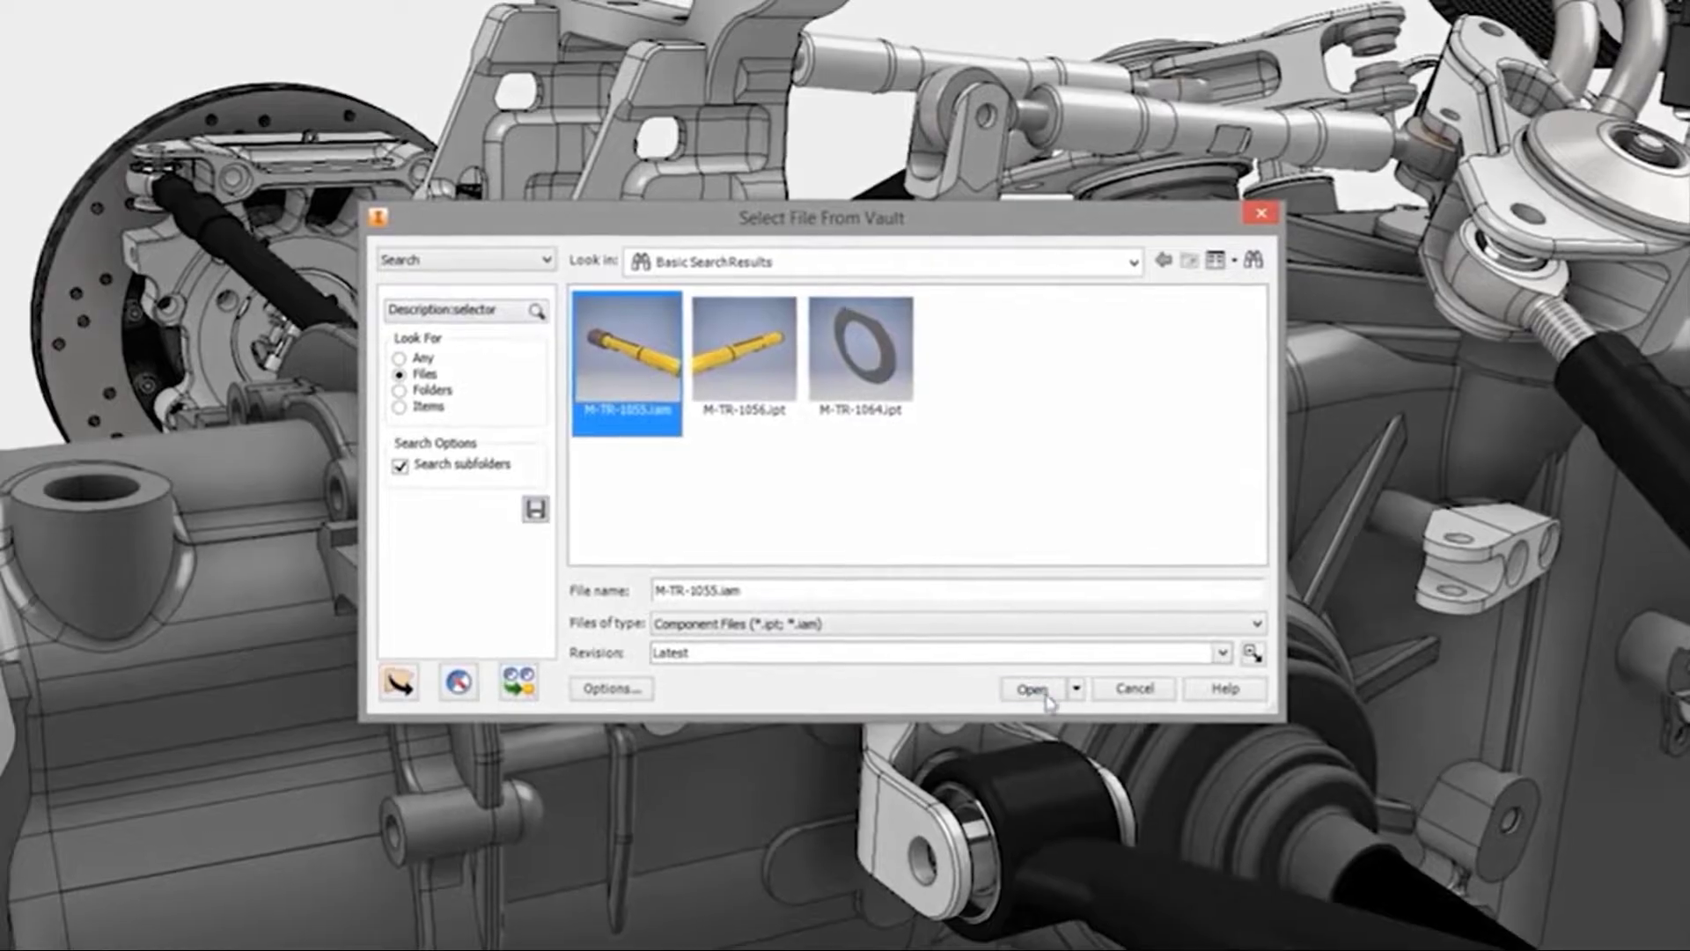
{"action": "double_click", "coordinate": [627, 370]}
{"action": "right_click", "coordinate": [1206, 607]}
{"action": "left_click", "coordinate": [1242, 801]}
Start placing another component, filtering the file browser to SolidWorks Files.
{"action": "key", "text": "p"}
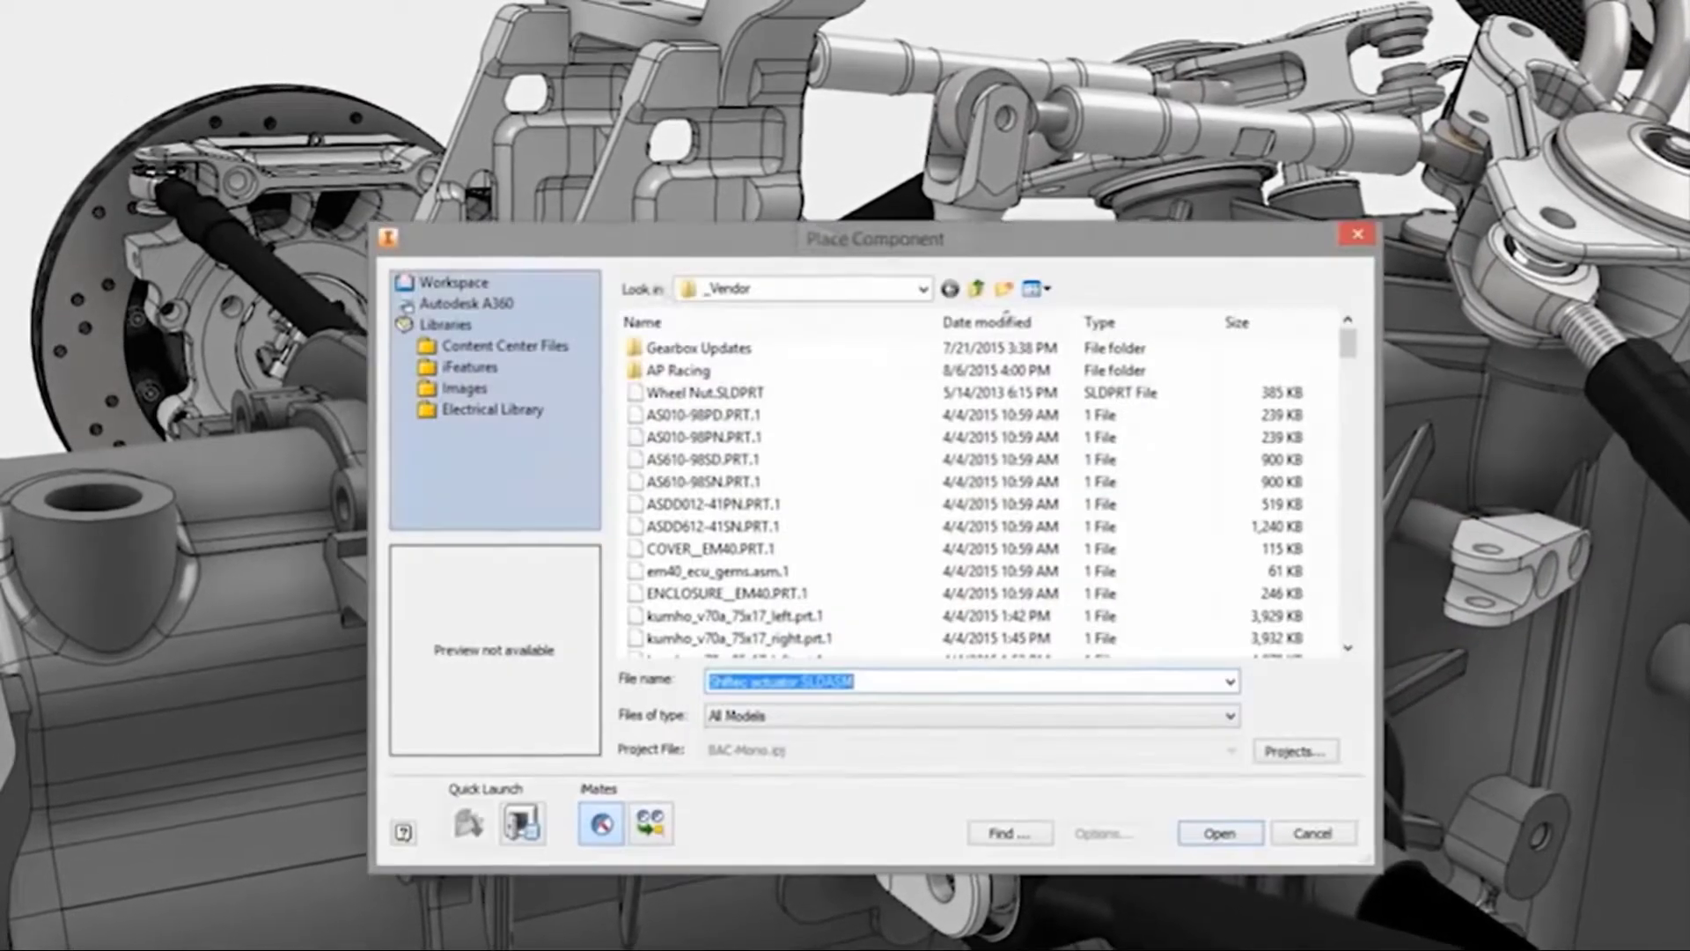
{"action": "left_click", "coordinate": [1071, 720]}
{"action": "left_click", "coordinate": [946, 916]}
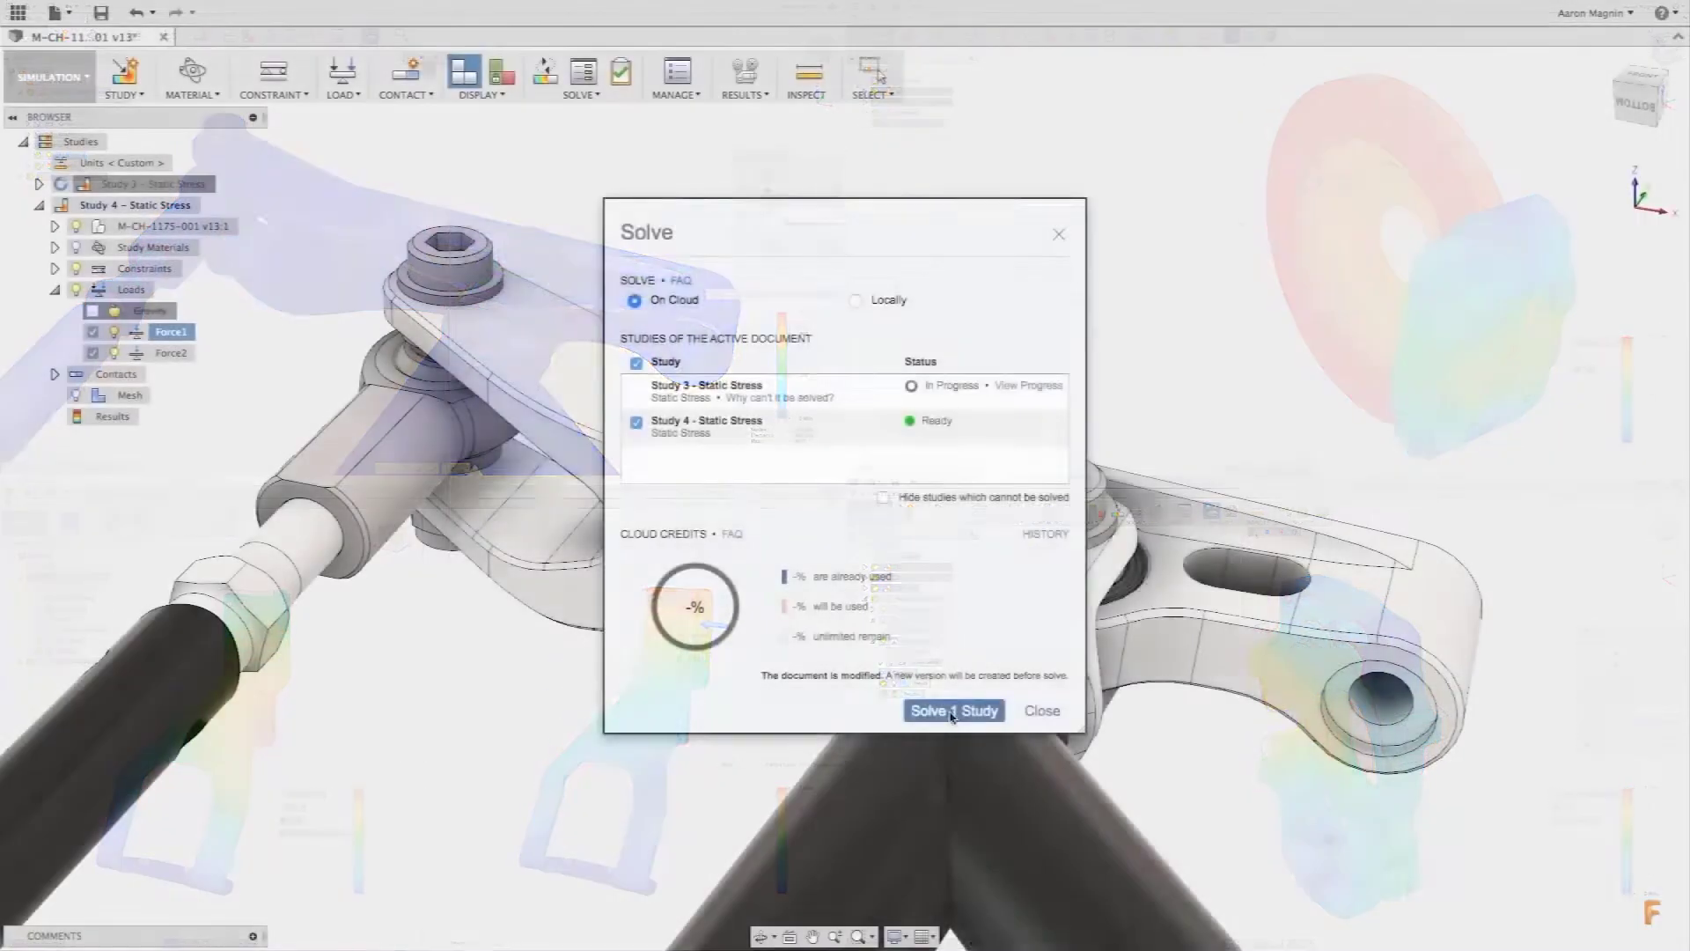
Solve the simulation study in the cloud.
{"action": "left_click", "coordinate": [954, 705]}
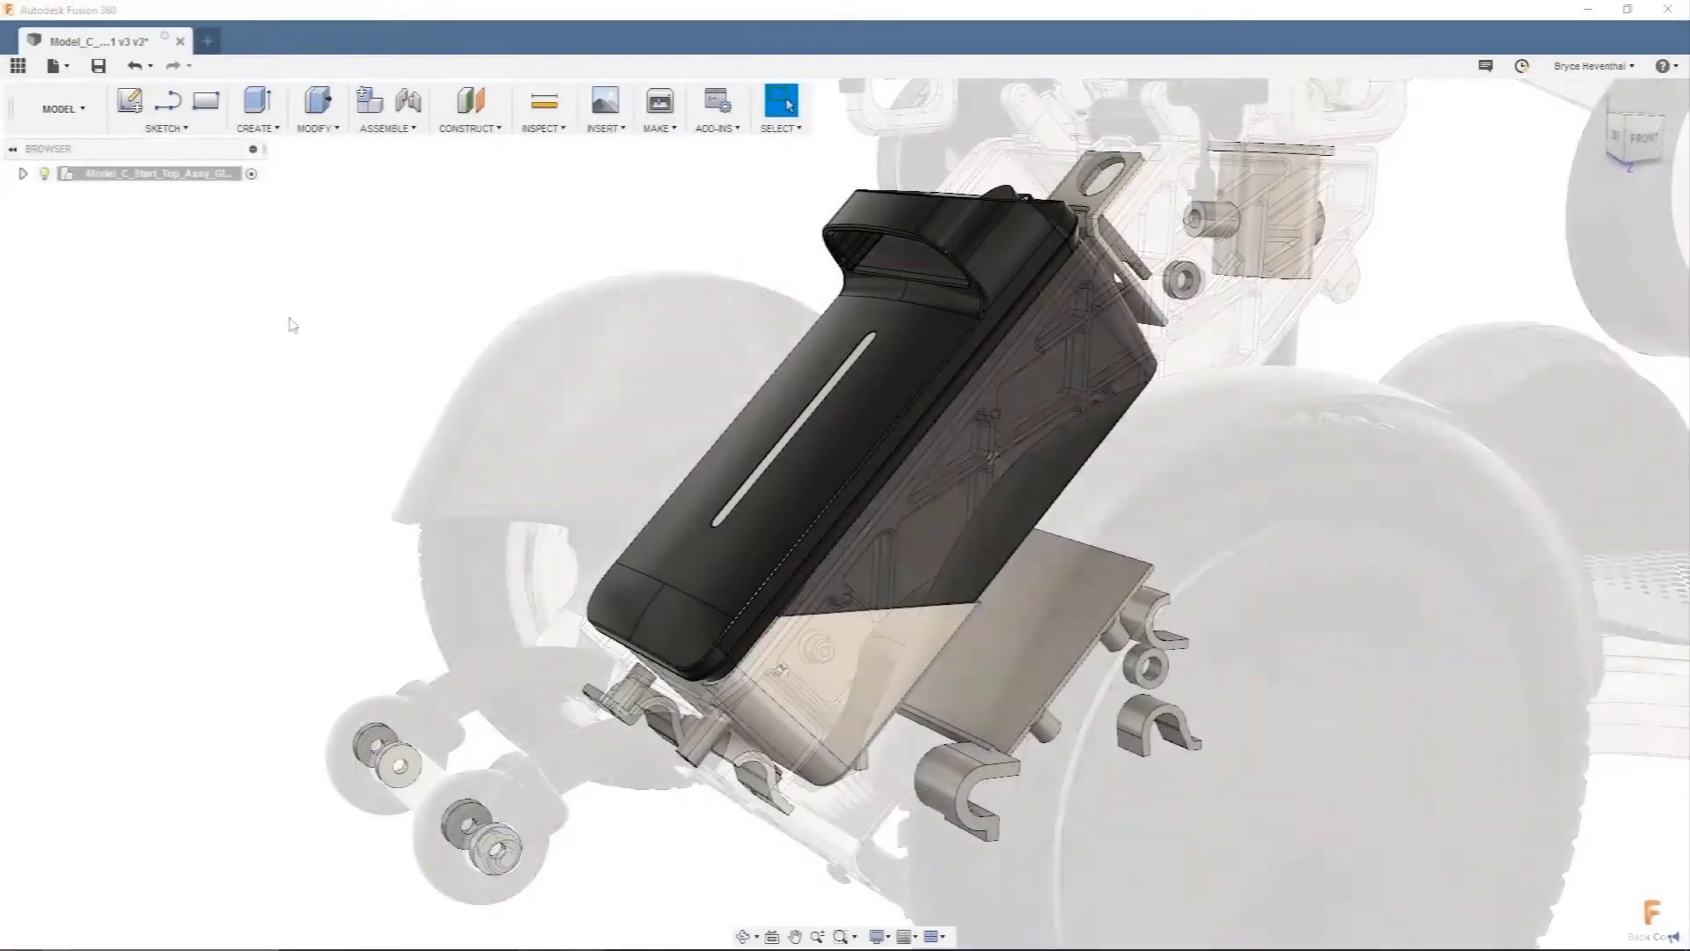
In Generative Design, allow Additive and Milling manufacturing with all six orientations.
{"action": "left_click", "coordinate": [61, 108]}
{"action": "left_click", "coordinate": [54, 208]}
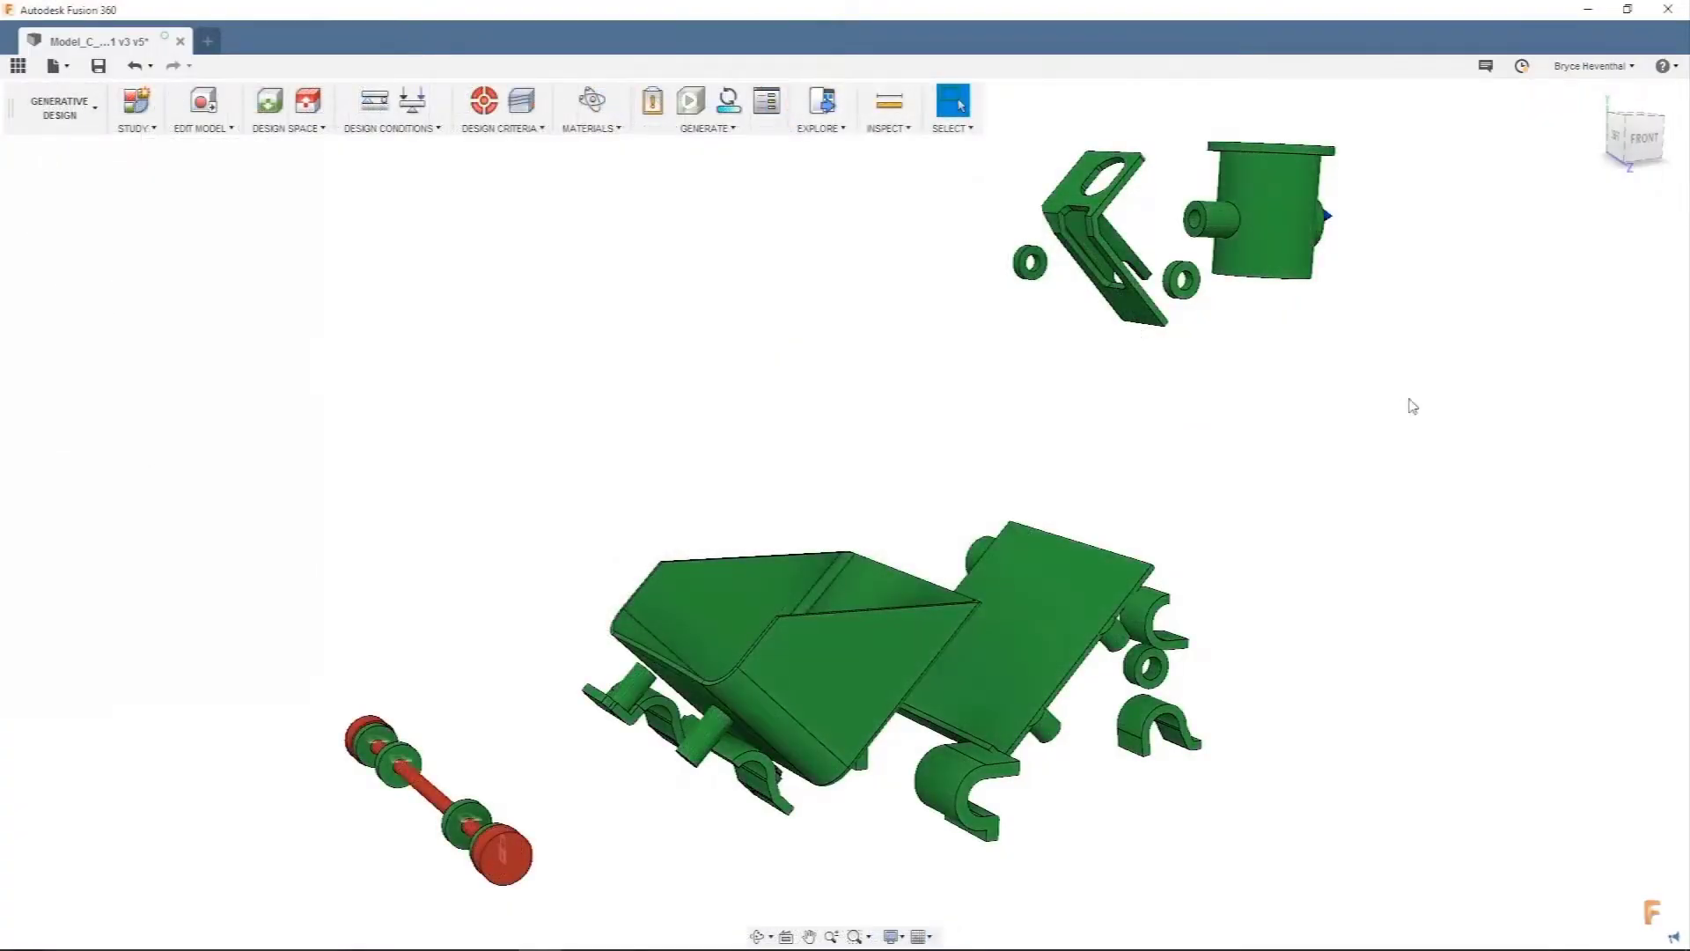
{"action": "left_click", "coordinate": [522, 100]}
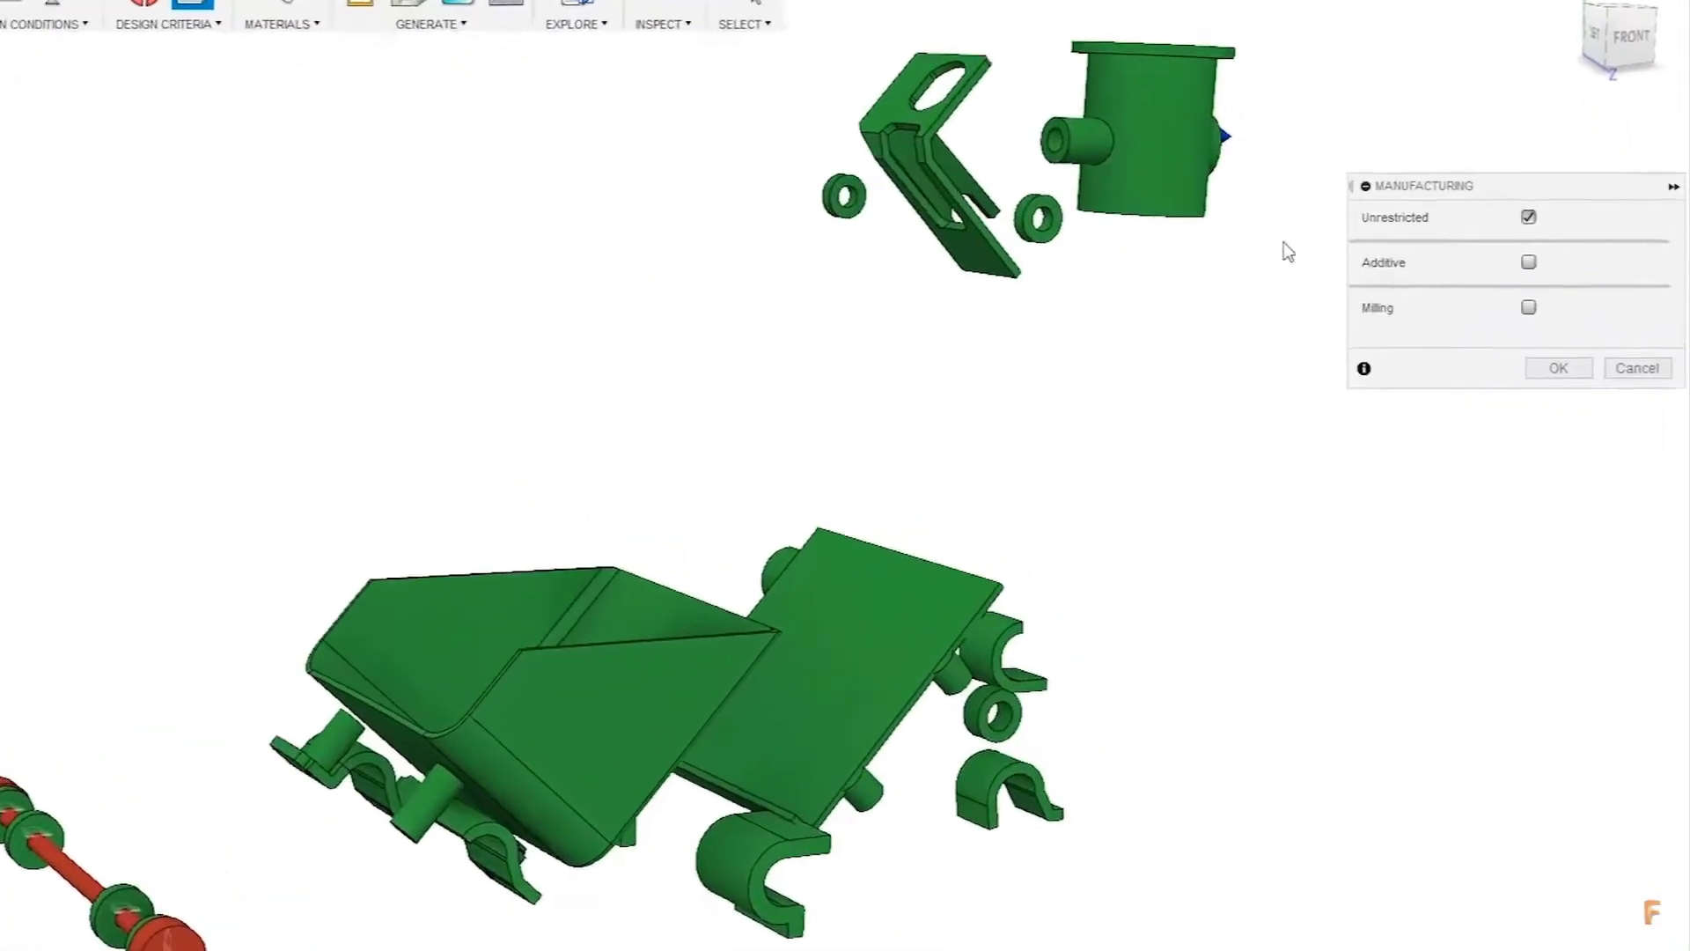
{"action": "left_click", "coordinate": [1563, 314]}
{"action": "left_click", "coordinate": [1563, 402]}
{"action": "left_click", "coordinate": [1242, 512]}
{"action": "left_click", "coordinate": [1461, 660]}
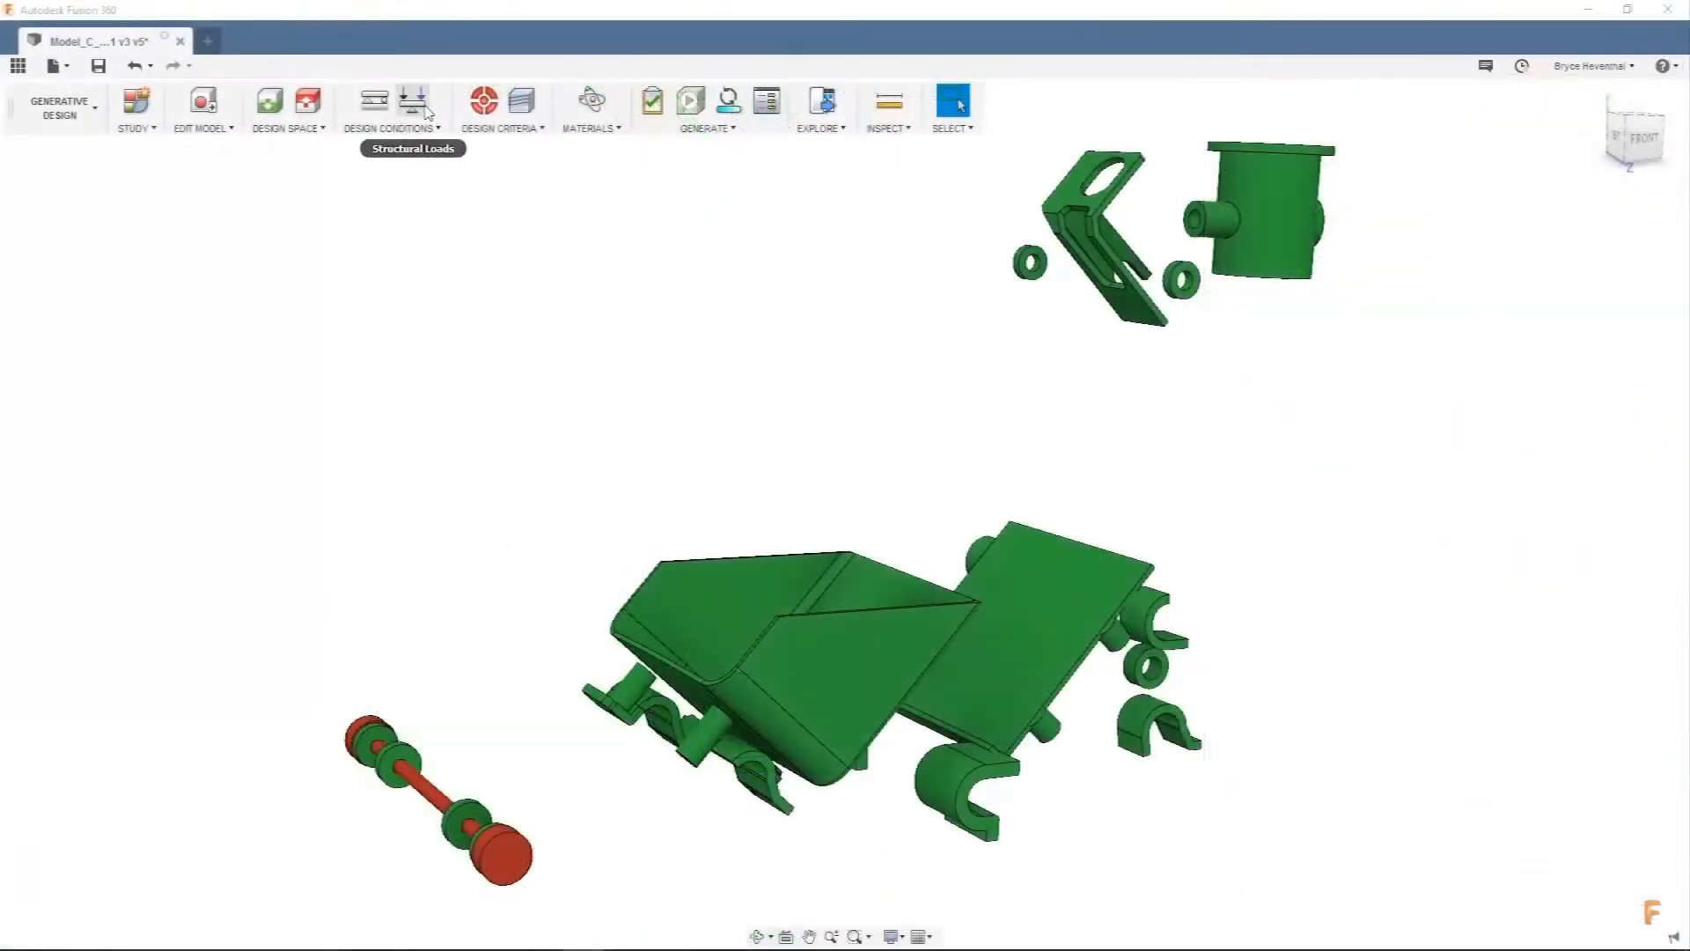
Set the objective to minimise mass, then explore outcomes on the scatter plot and compare them.
{"action": "left_click", "coordinate": [490, 107]}
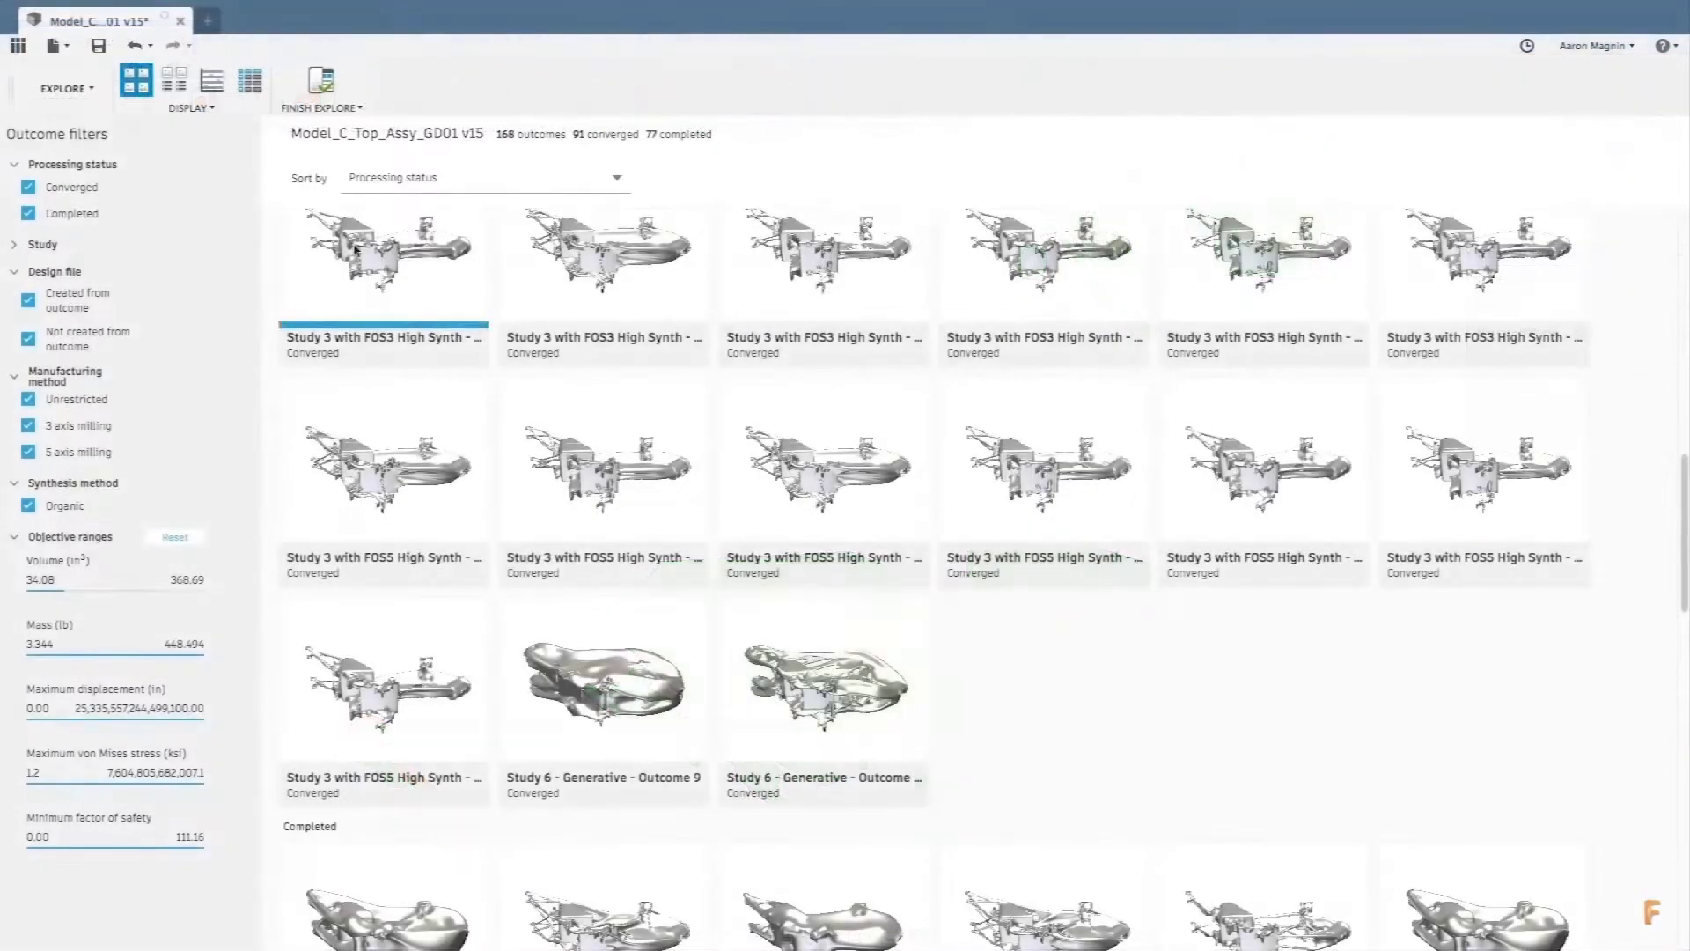
{"action": "left_click", "coordinate": [214, 83]}
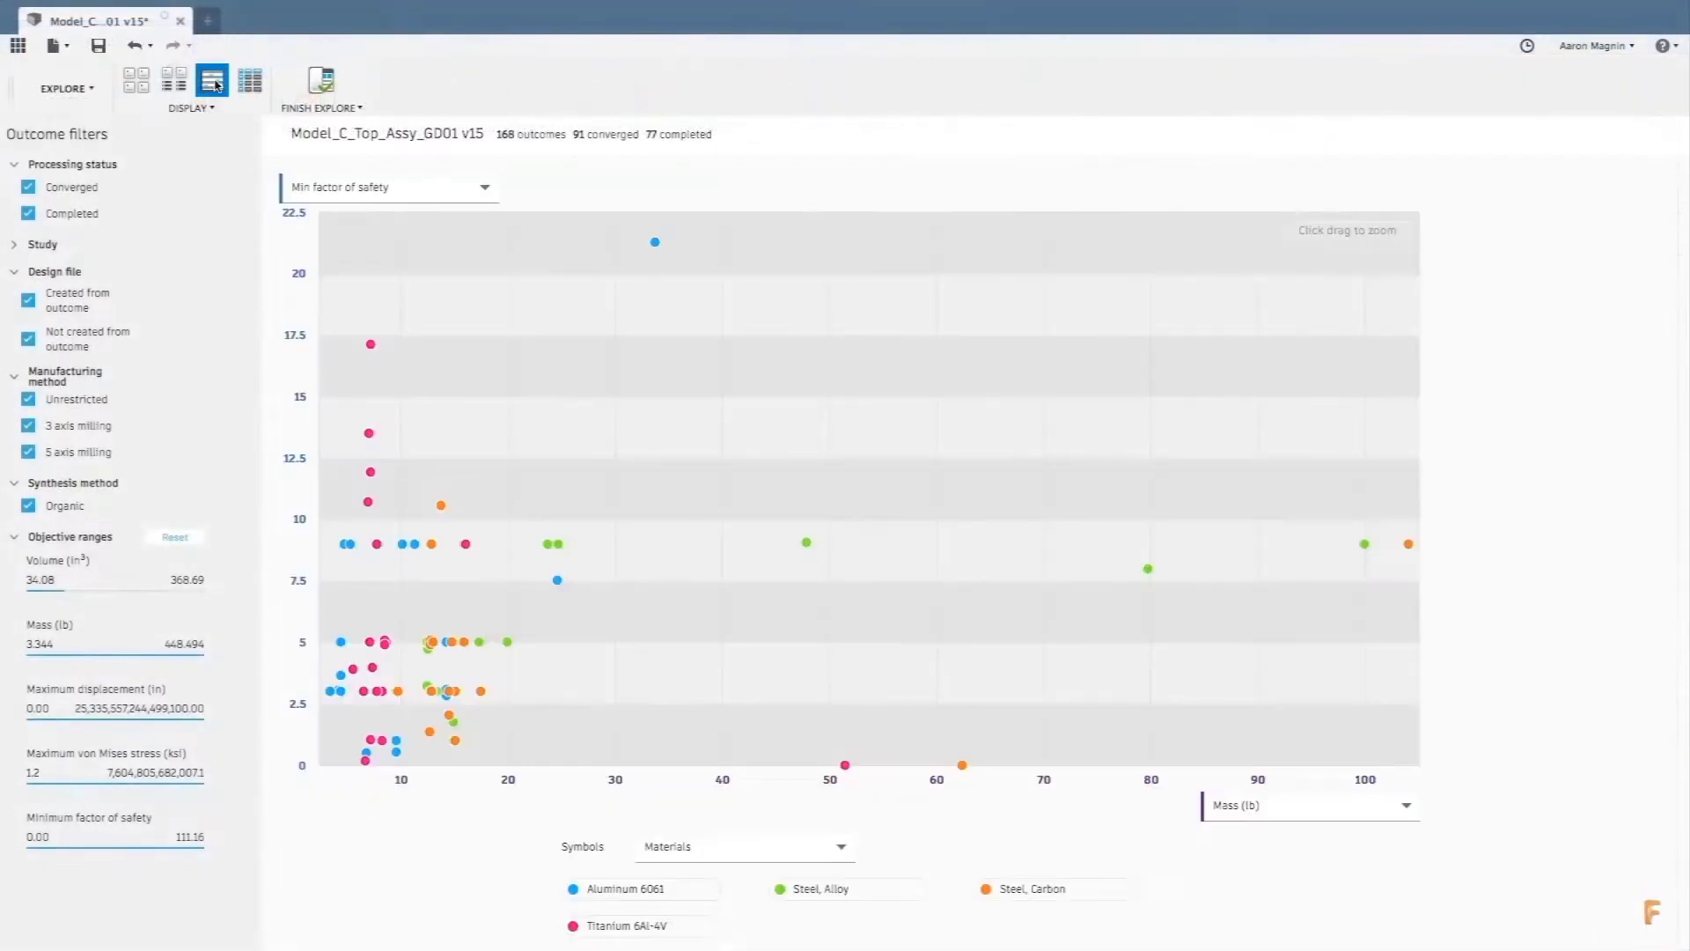
{"action": "left_click_drag", "start_coordinate": [585, 333], "coordinate": [320, 771]}
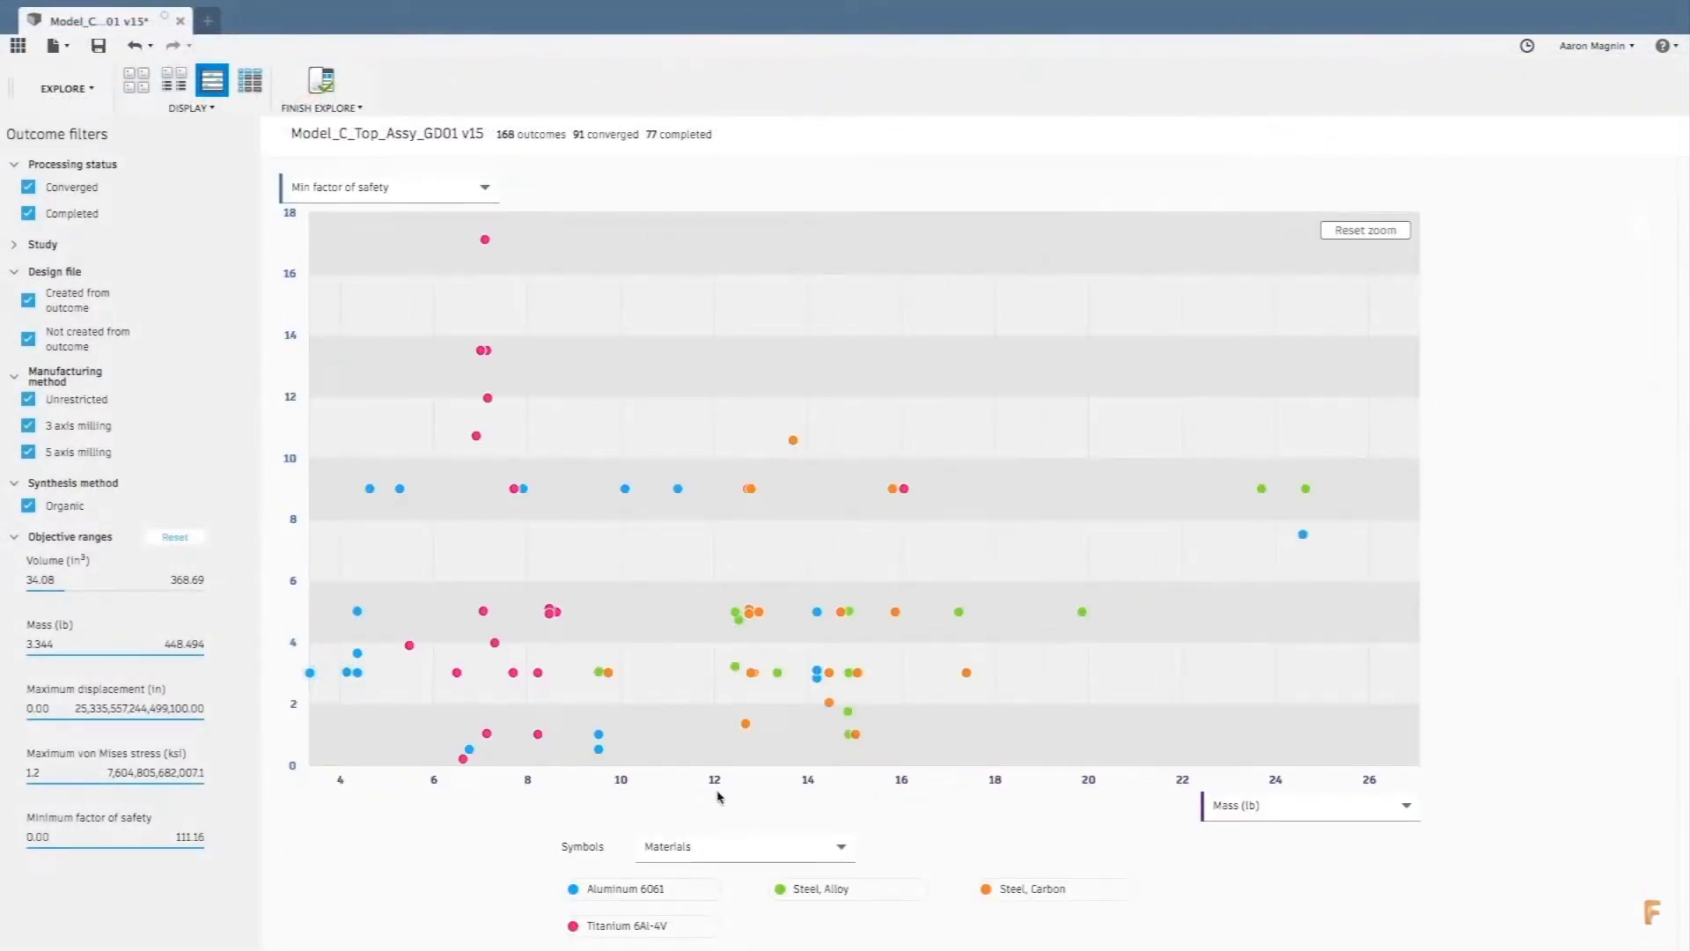
{"action": "left_click", "coordinate": [782, 677]}
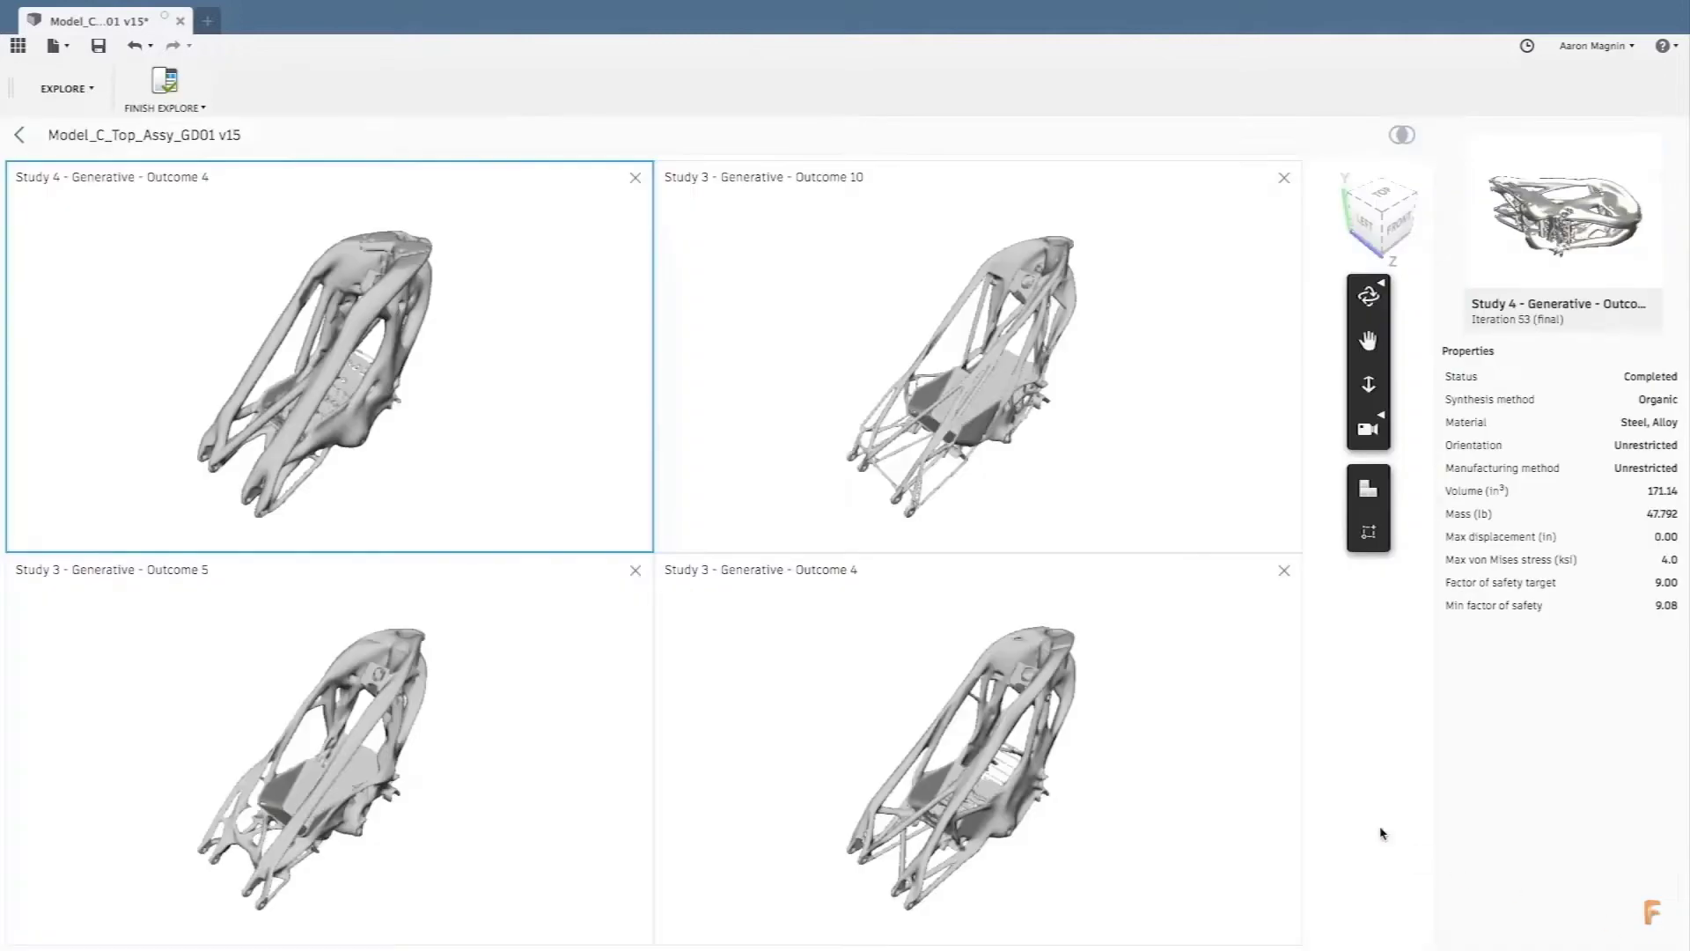
{"action": "left_click", "coordinate": [1245, 769]}
{"action": "middle_click_drag", "start_coordinate": [1245, 769], "coordinate": [1094, 781], "text": "shift"}
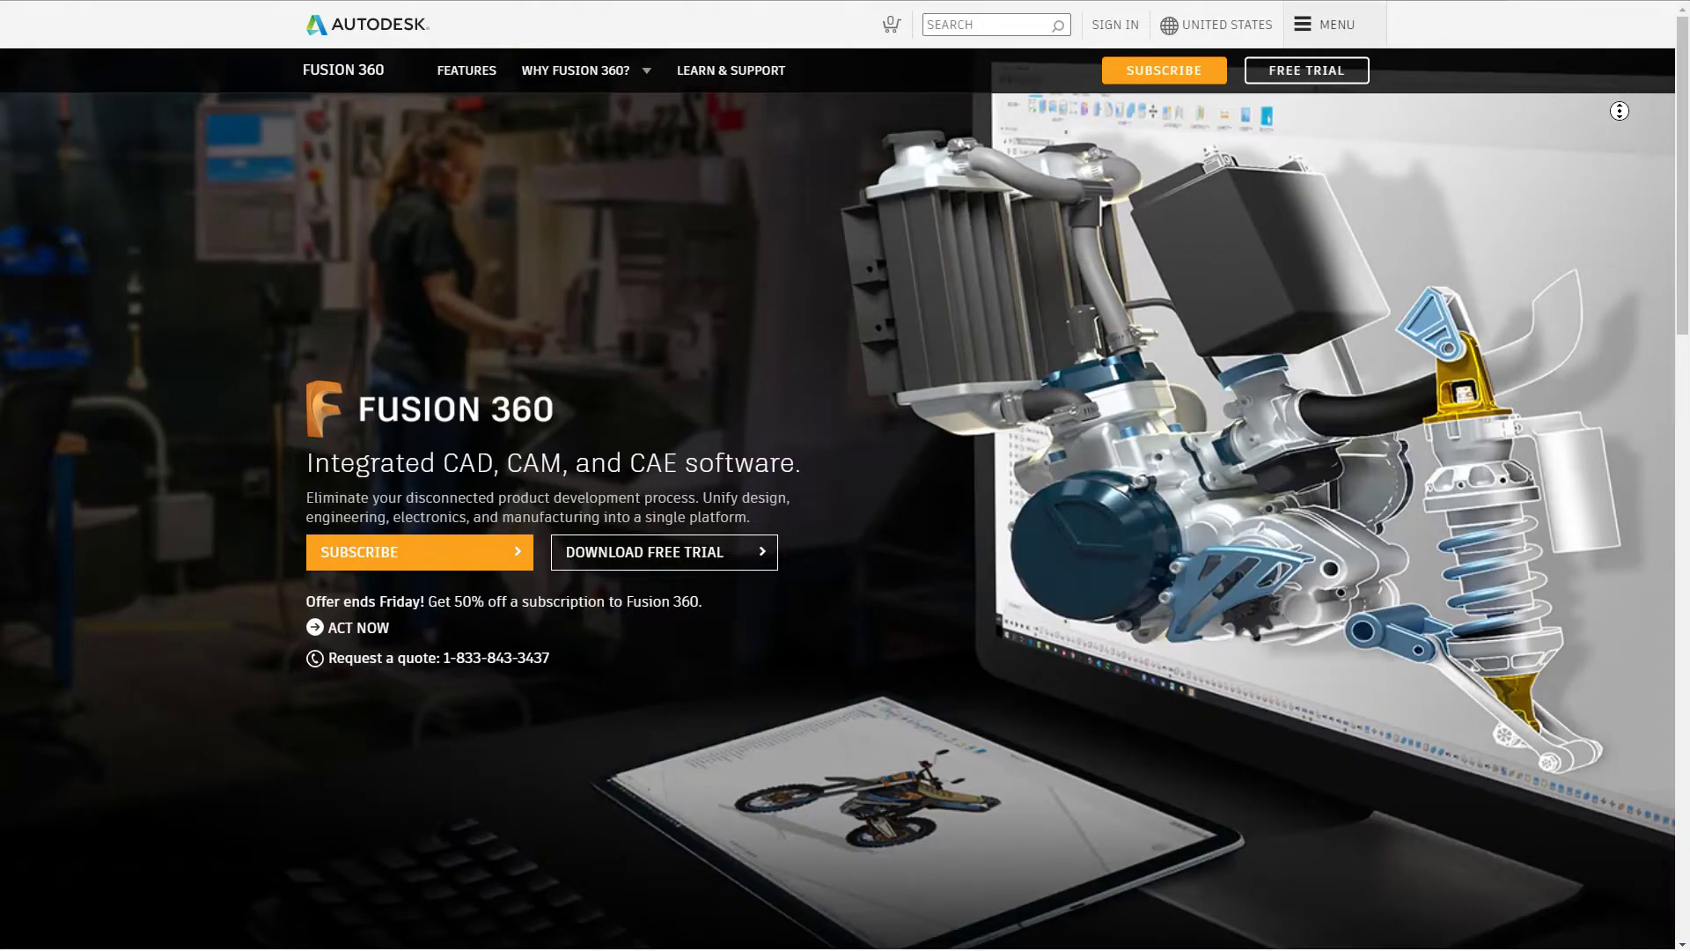
Scroll through the Fusion 360 product page and the student and educator education pages.
{"action": "scroll", "coordinate": [1620, 138], "scroll_direction": "down", "scroll_amount": 3}
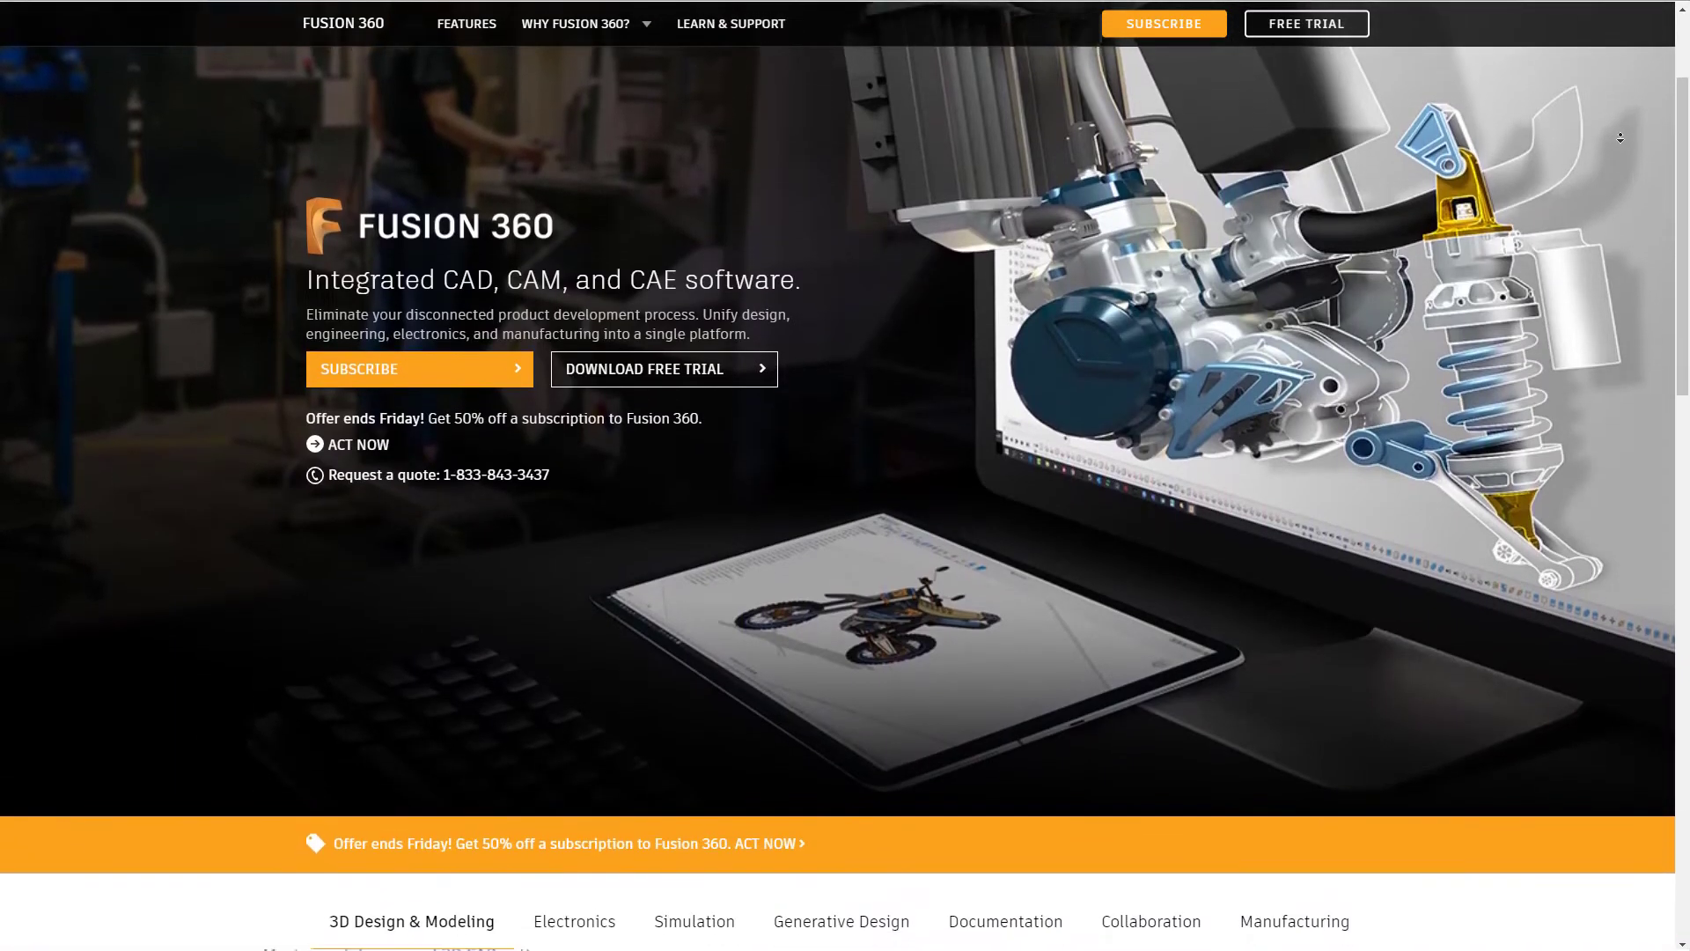
{"action": "scroll", "coordinate": [1620, 138], "scroll_direction": "down", "scroll_amount": 3}
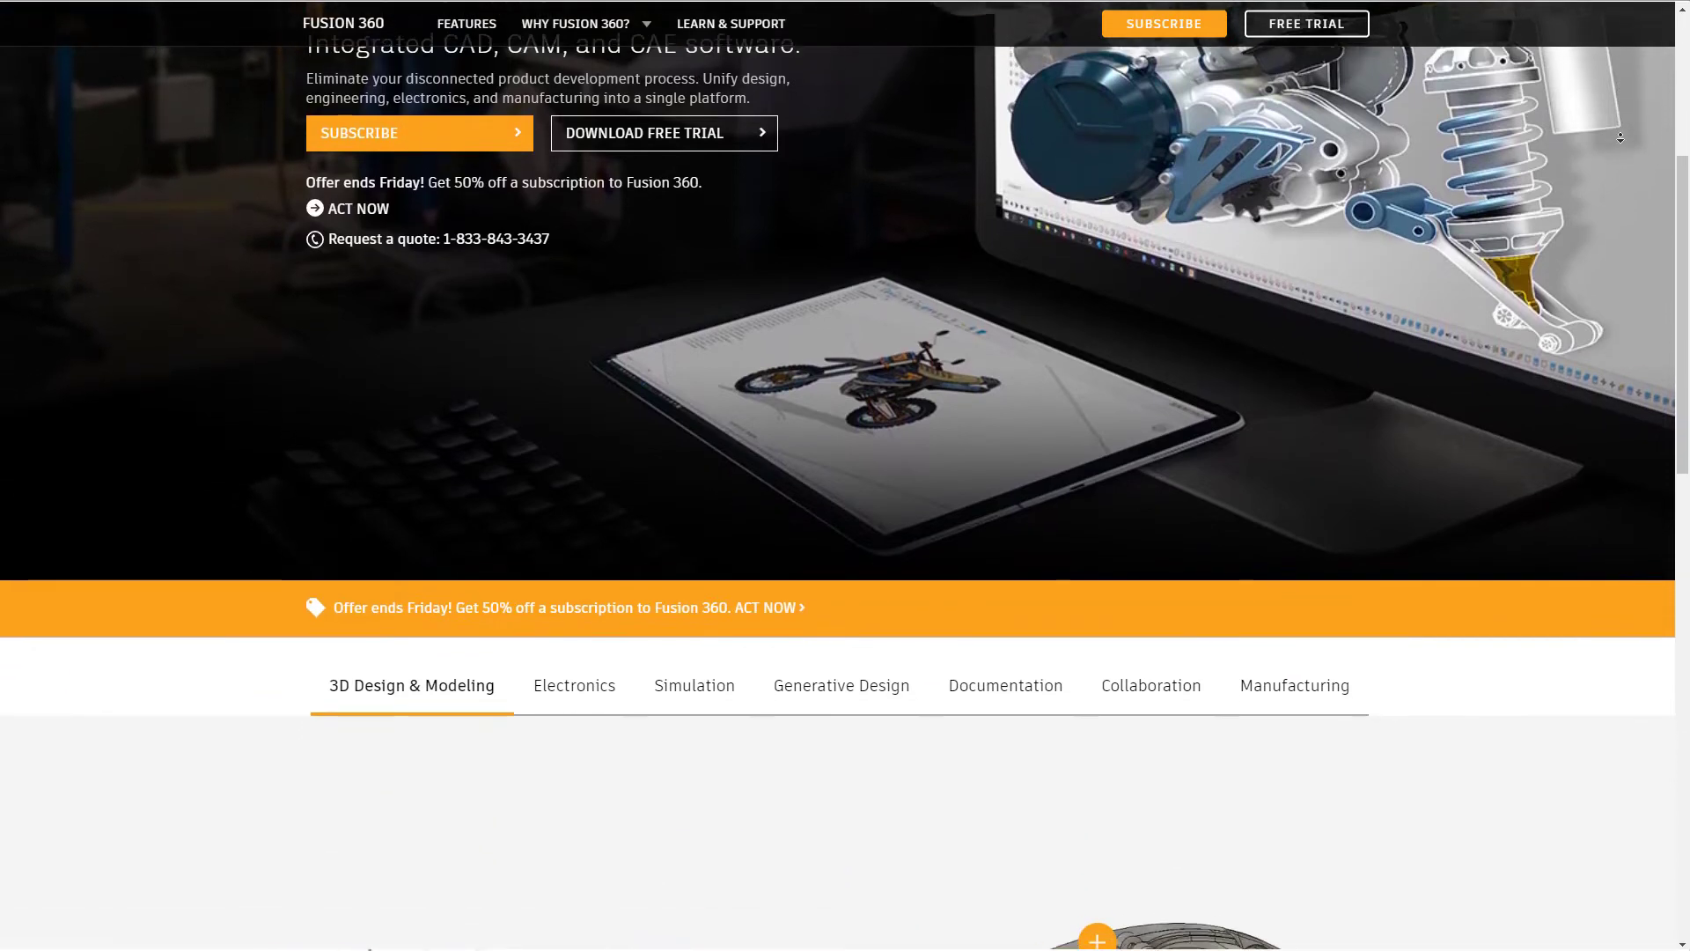
{"action": "scroll", "coordinate": [1619, 139], "scroll_direction": "down", "scroll_amount": 2}
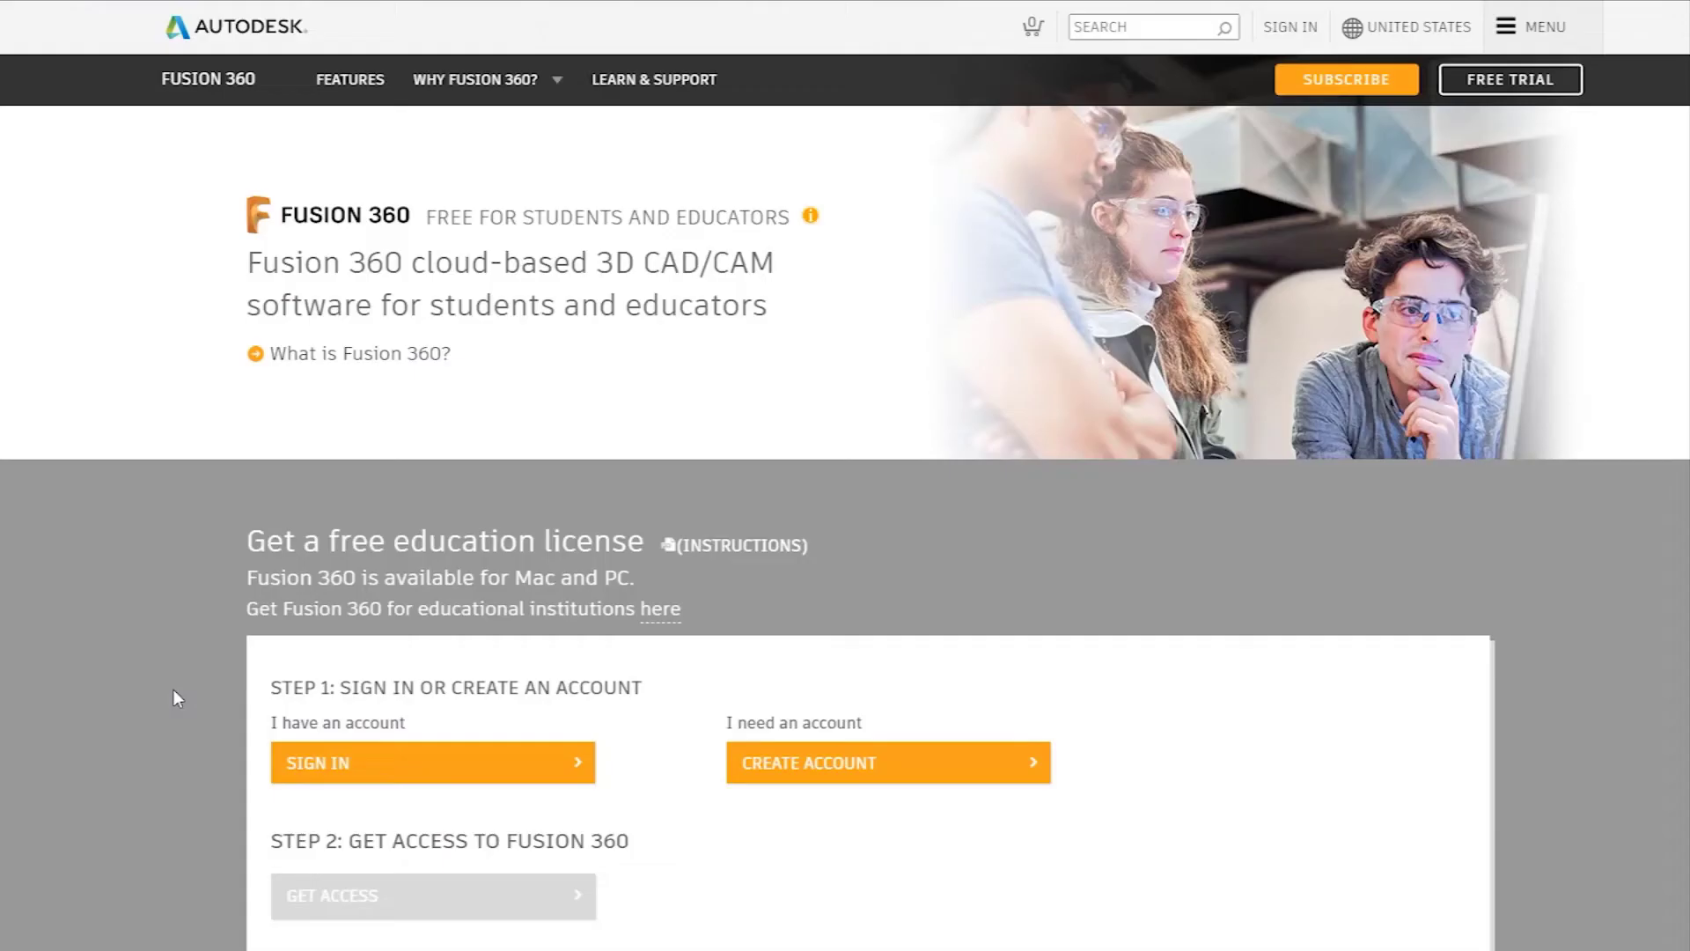
{"action": "scroll", "coordinate": [172, 689], "scroll_direction": "down", "scroll_amount": 3}
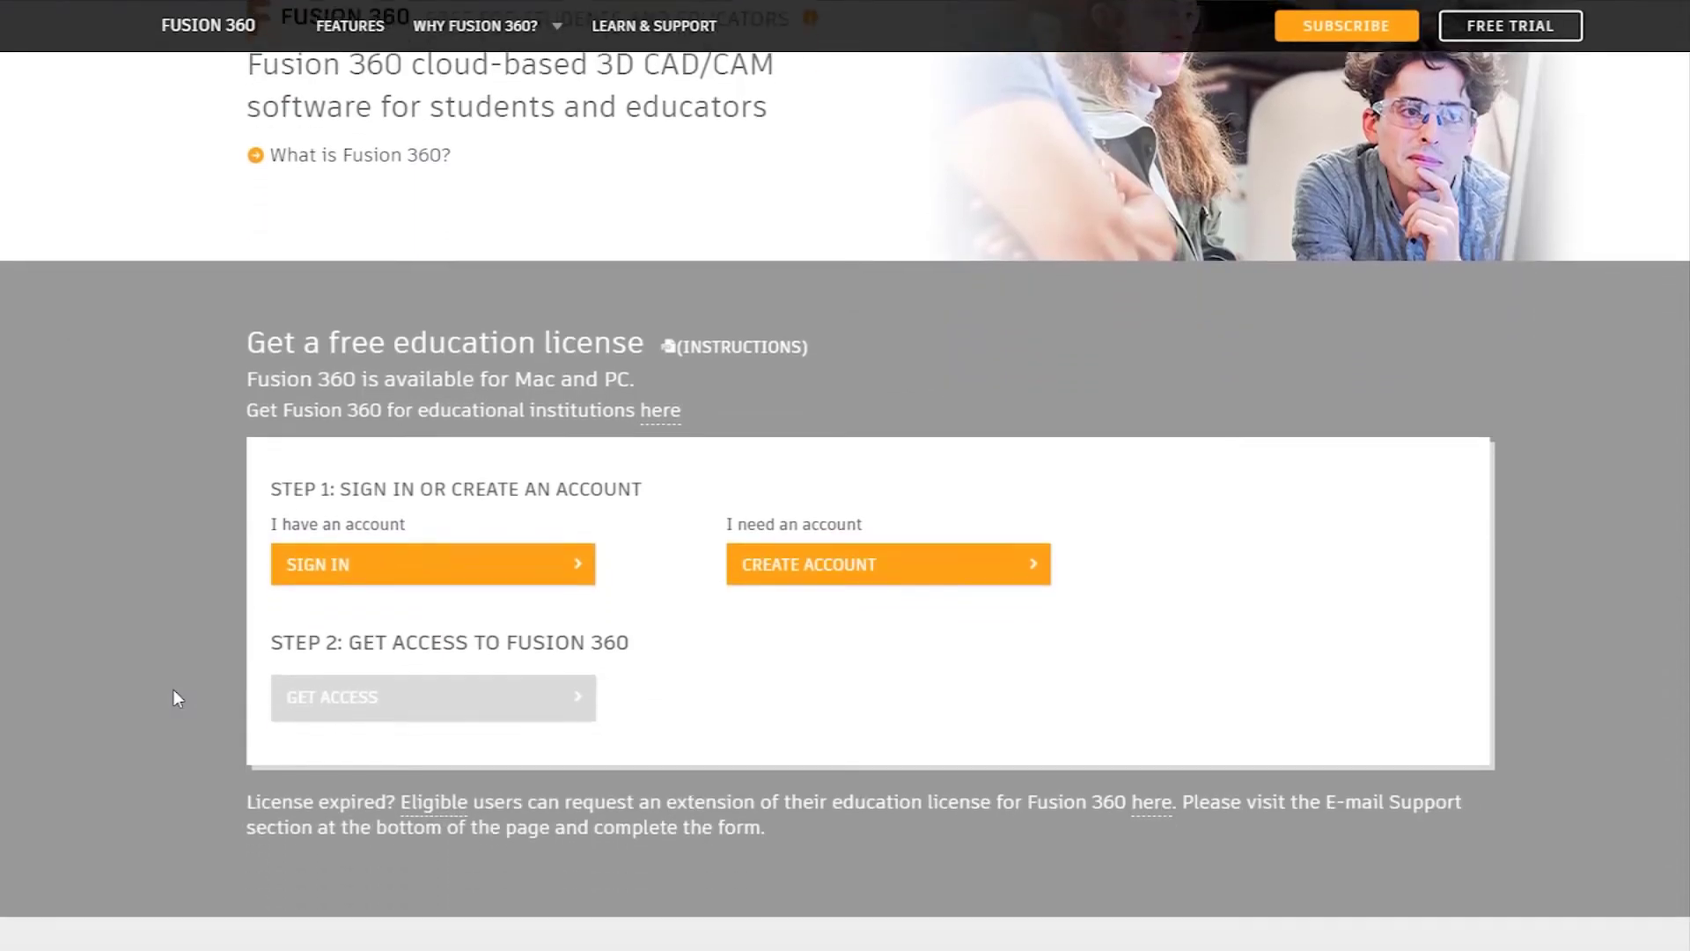
{"action": "scroll", "coordinate": [173, 690], "scroll_direction": "down", "scroll_amount": 4}
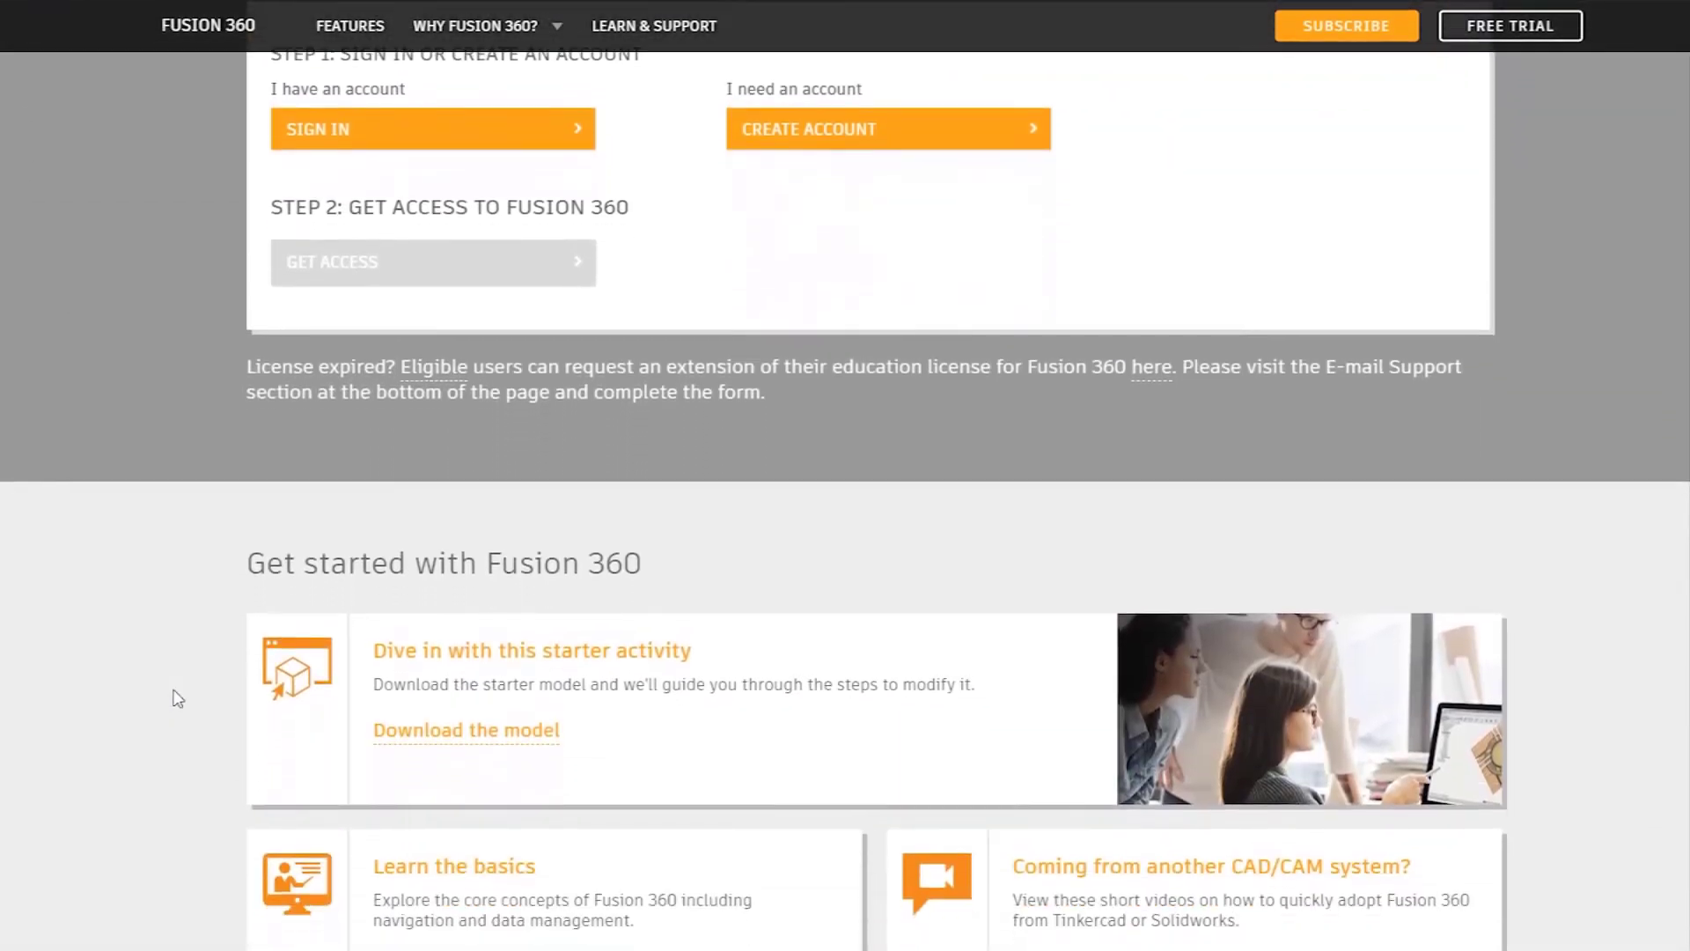
{"action": "scroll", "coordinate": [172, 688], "scroll_direction": "down", "scroll_amount": 5}
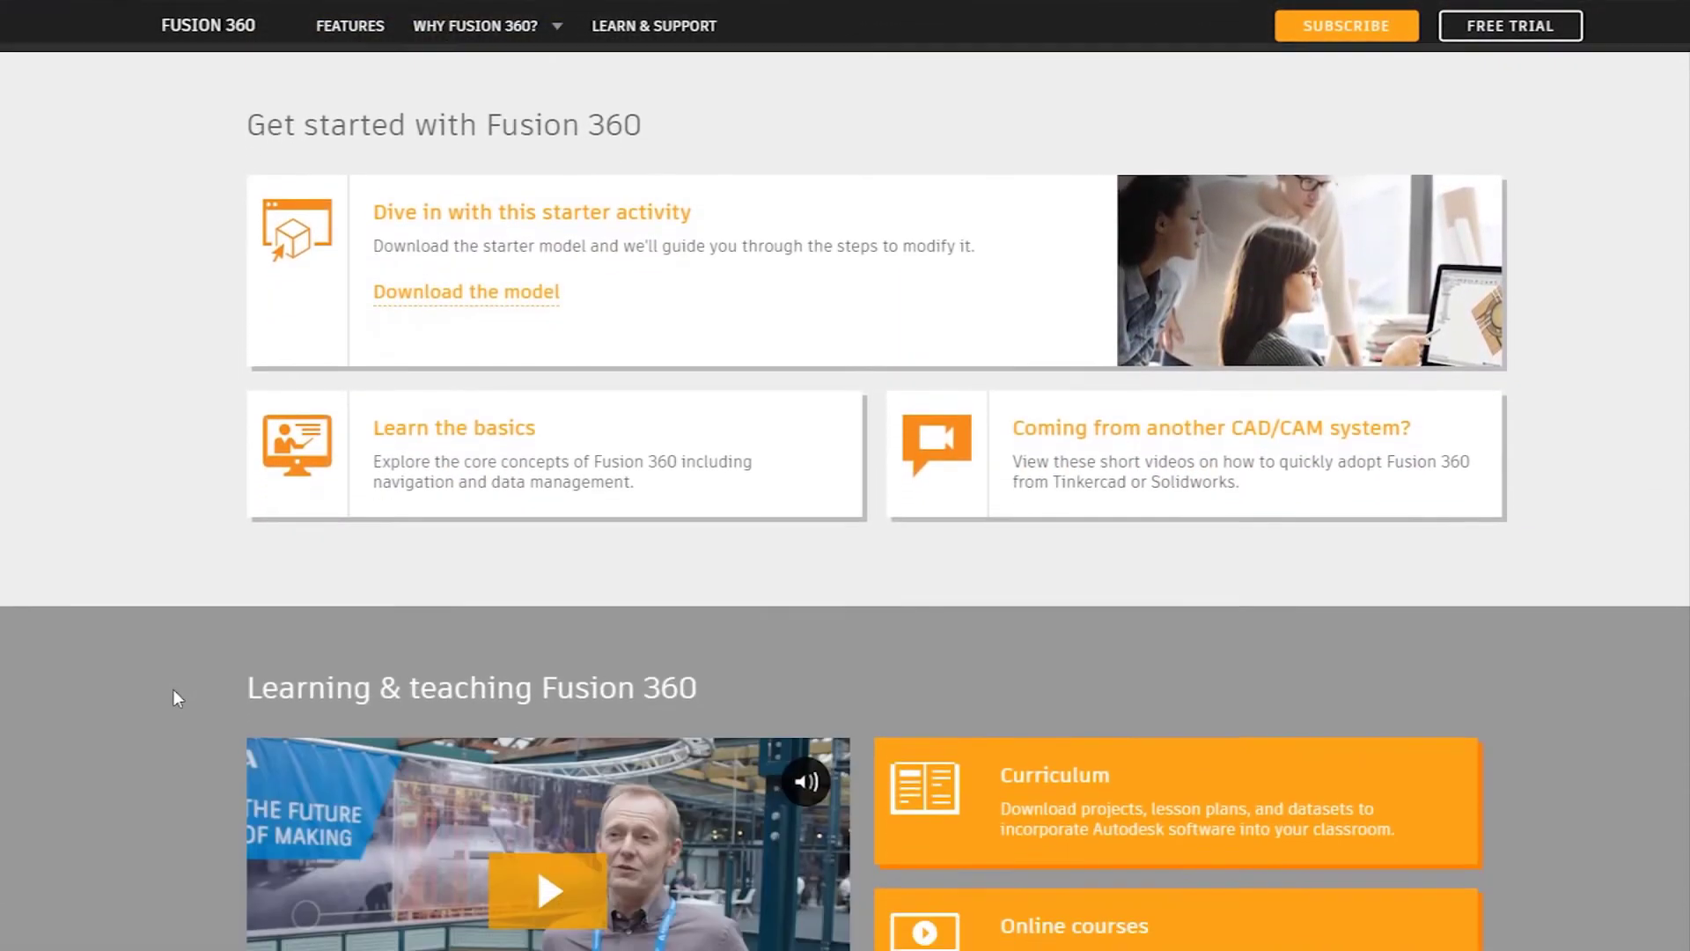
{"action": "scroll", "coordinate": [173, 688], "scroll_direction": "down", "scroll_amount": 5}
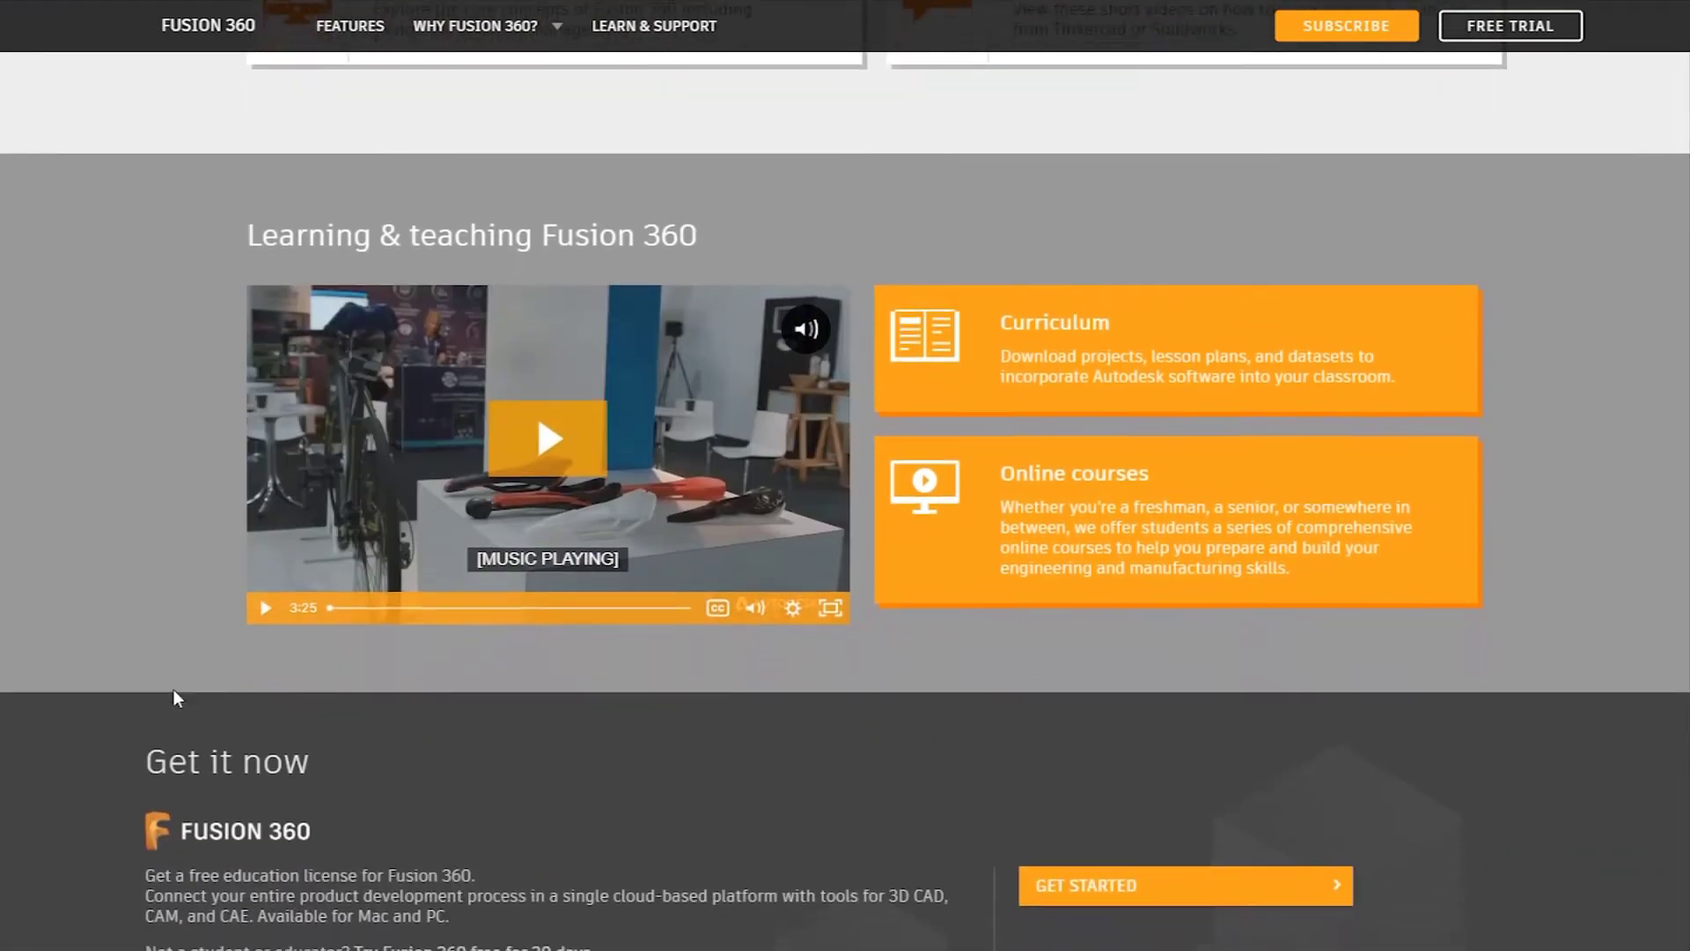
{"action": "scroll", "coordinate": [173, 688], "scroll_direction": "down", "scroll_amount": 1}
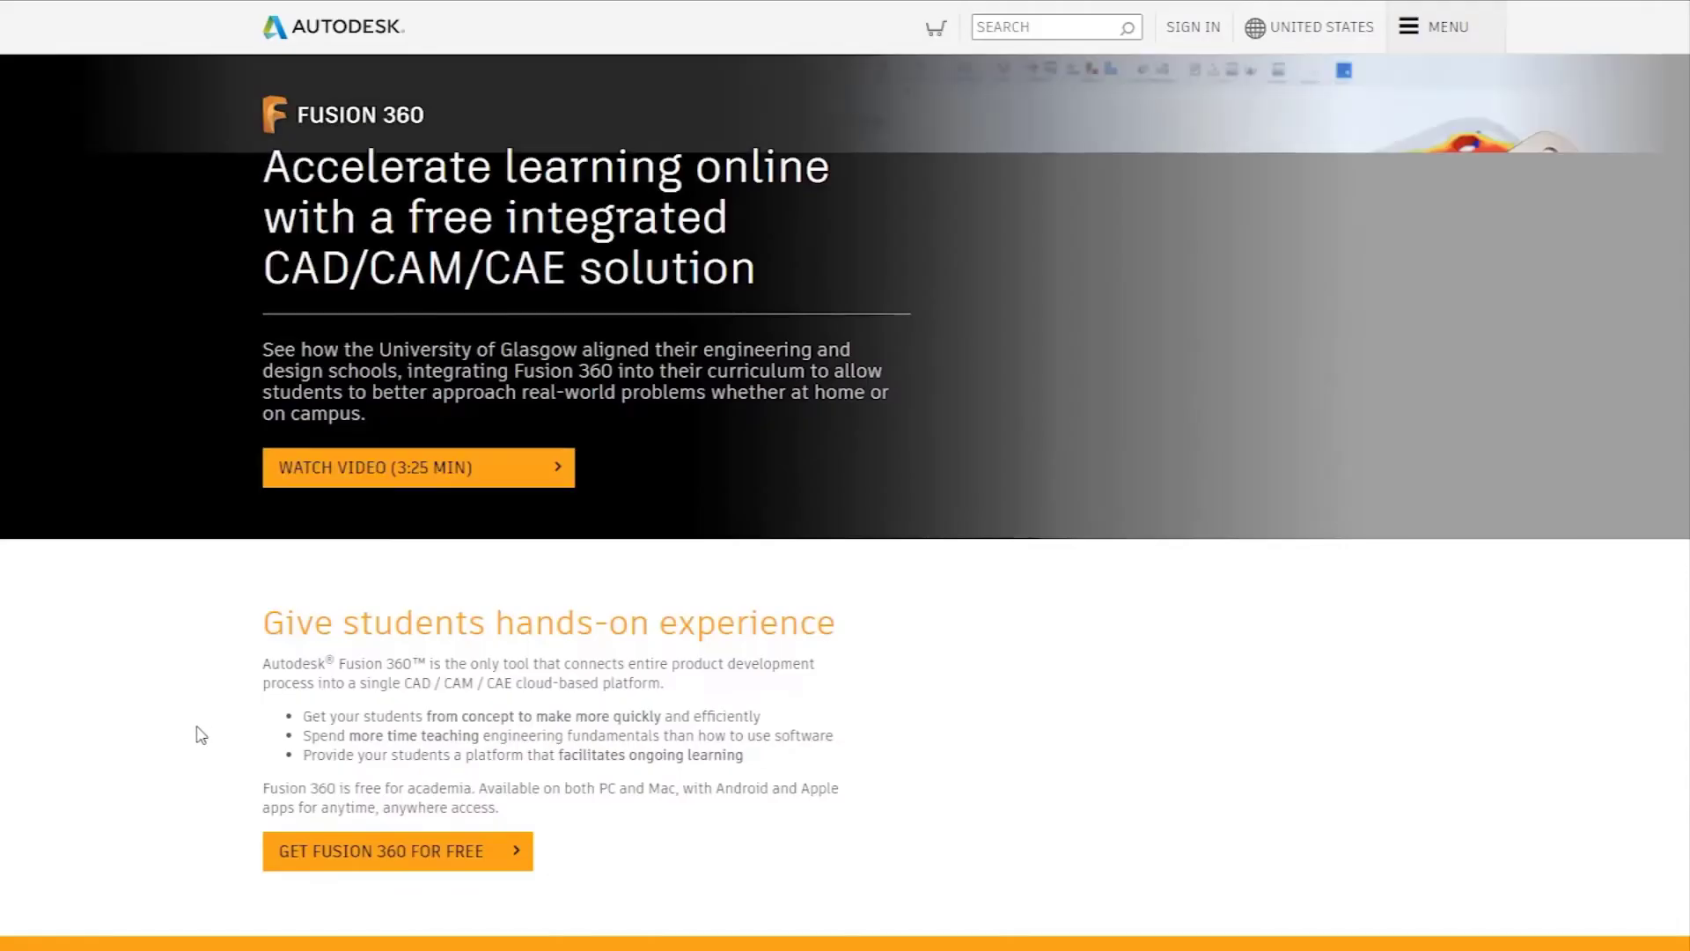
{"action": "scroll", "coordinate": [199, 735], "scroll_direction": "down", "scroll_amount": 8}
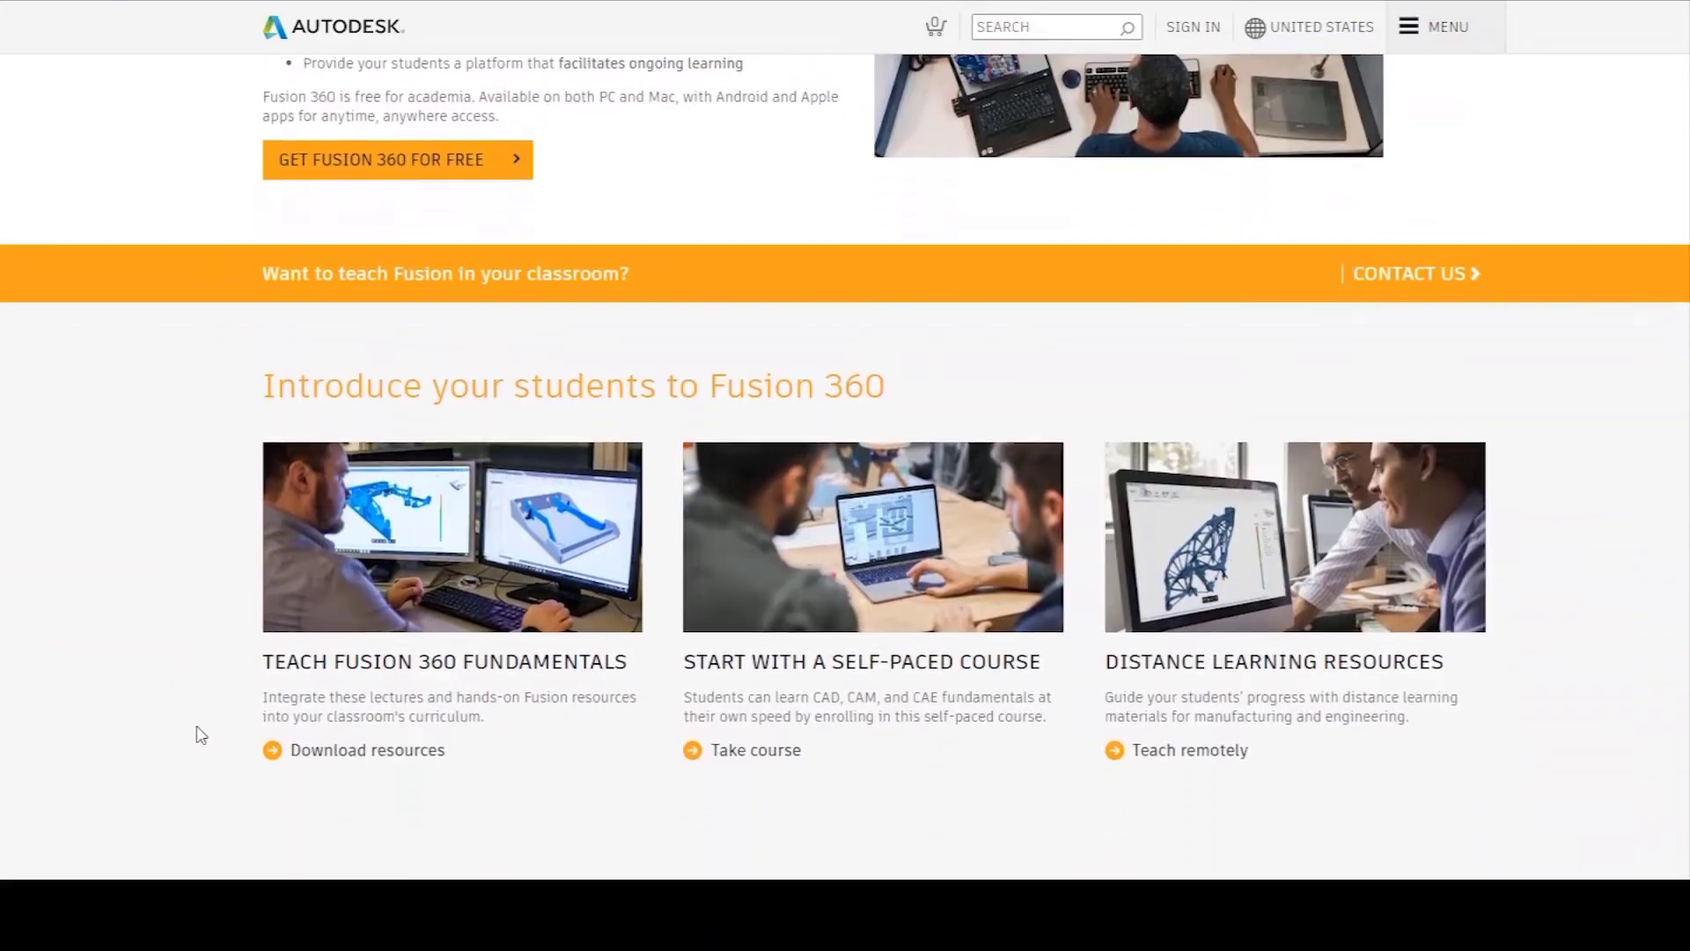